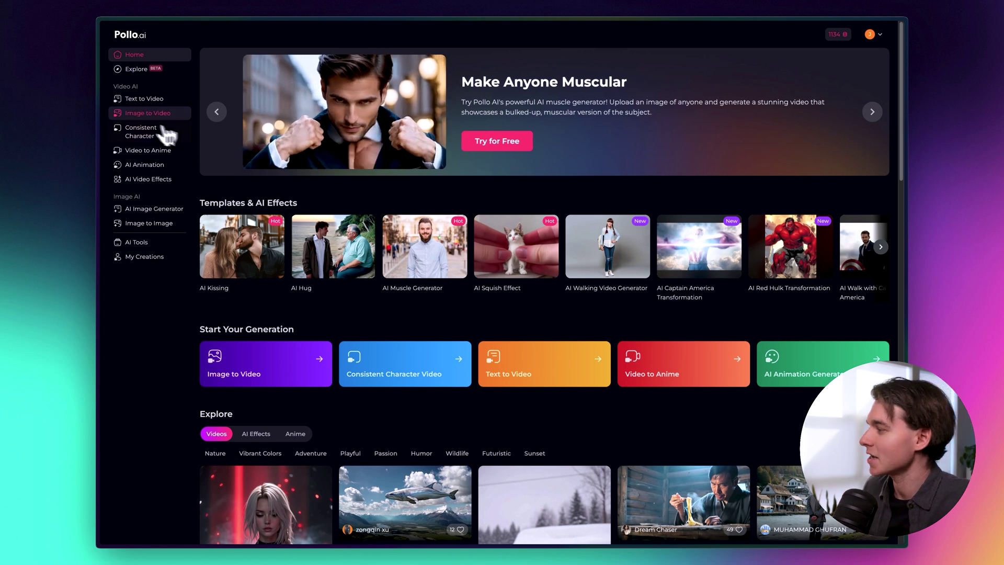
Open the Image to Video tool and look through its generation settings and the available AI models.
left_click(136, 116)
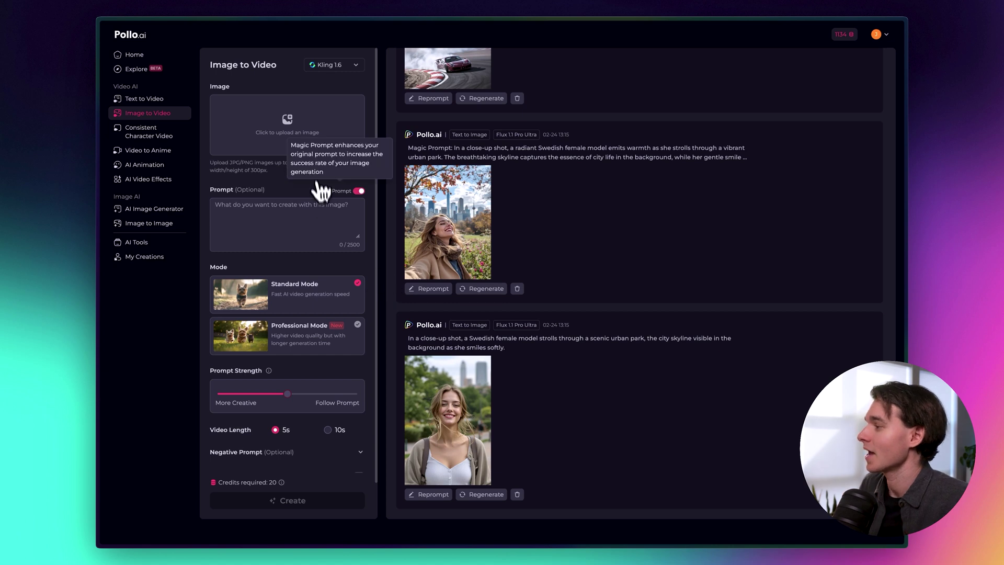
scroll(313, 325, "down", 1)
scroll(316, 340, "down", 1)
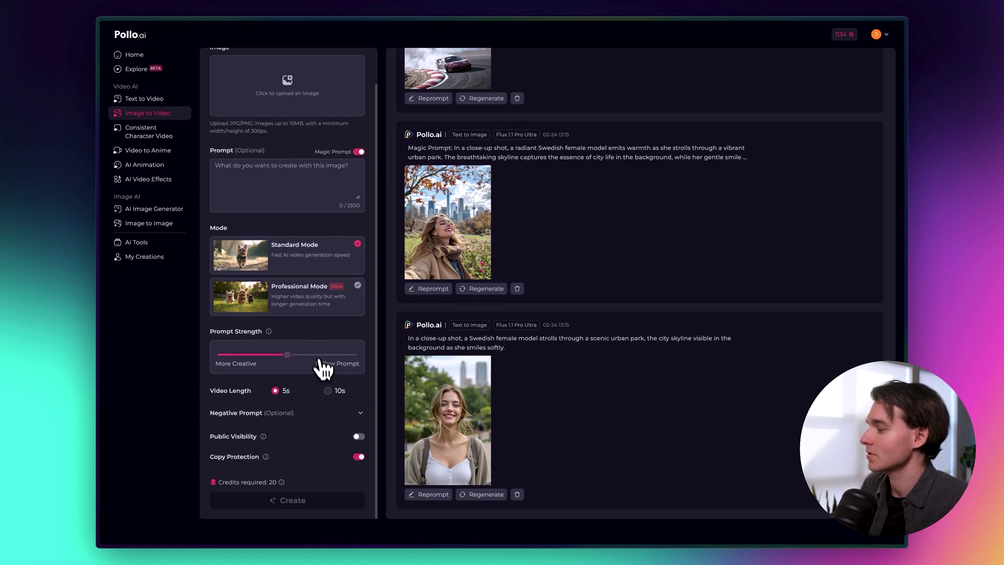
scroll(329, 470, "up", 2)
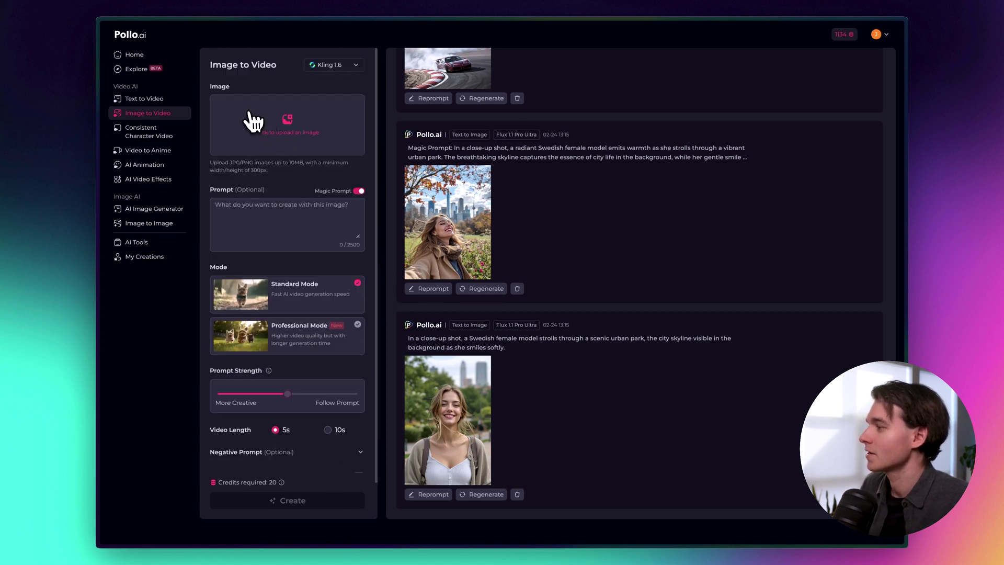
left_click(322, 79)
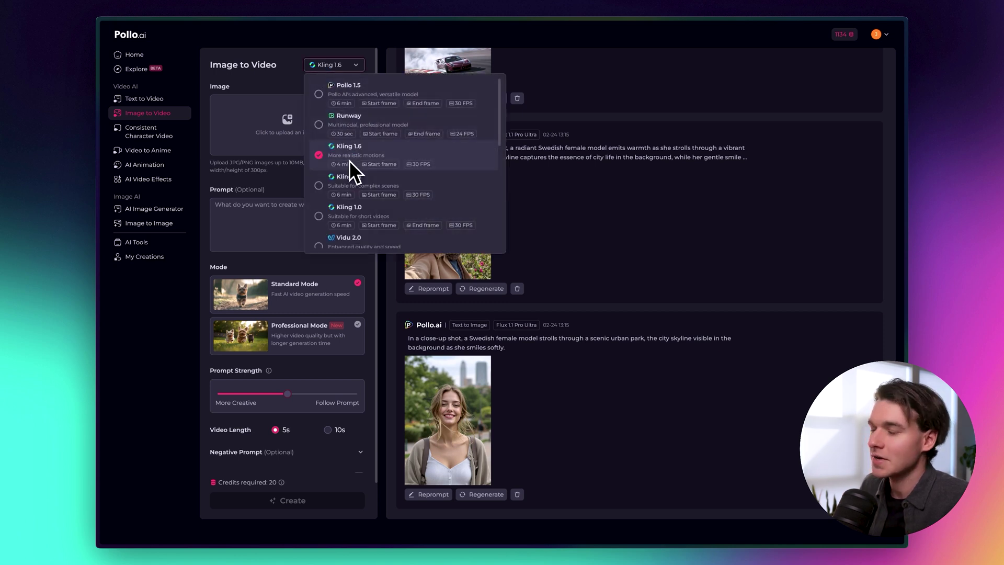
scroll(353, 164, "down", 1)
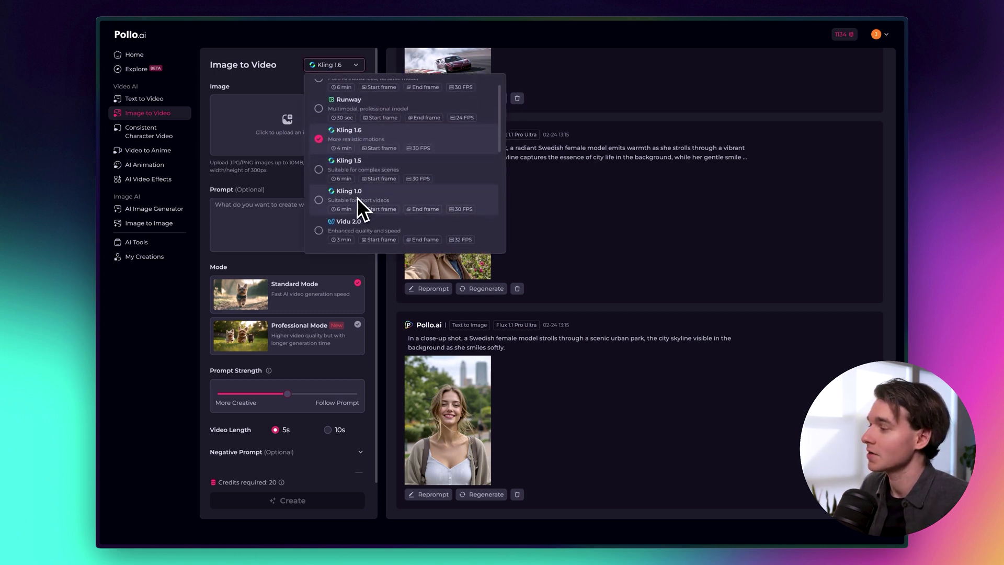
scroll(365, 199, "up", 1)
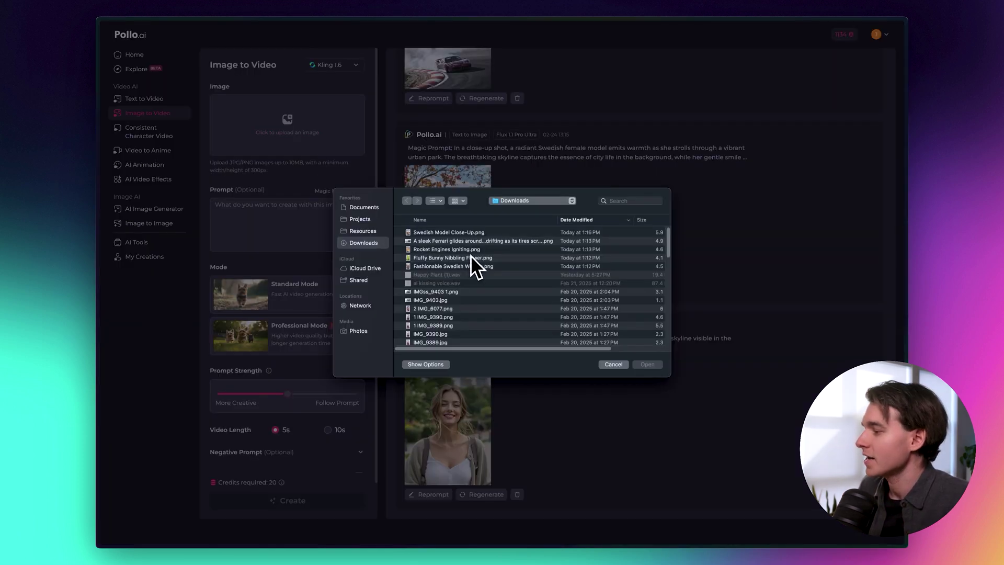
Upload "Fluffy Bunny Nibbling Flower.png" from Downloads as the source image, accepting the default crop.
left_click(433, 259)
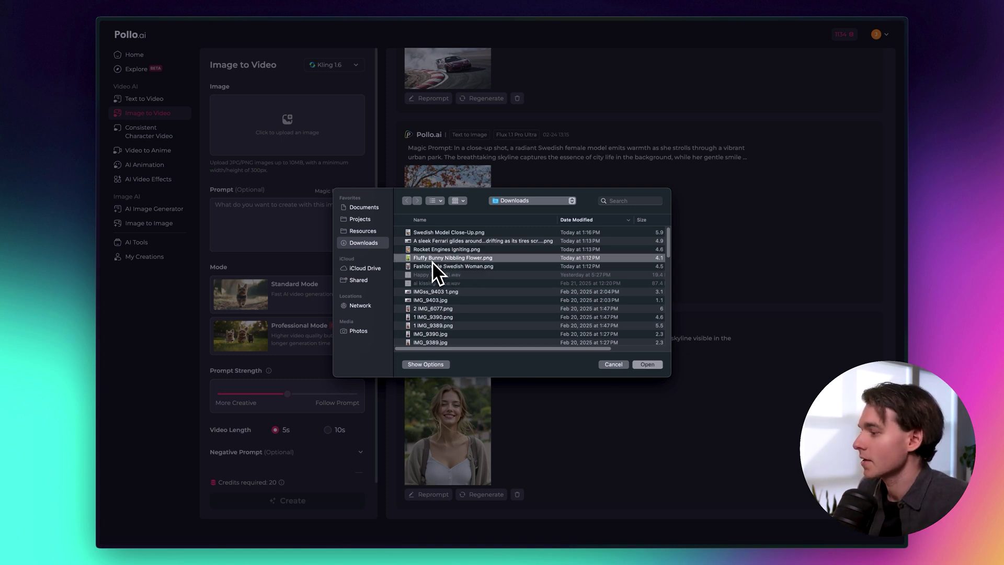
left_click(656, 365)
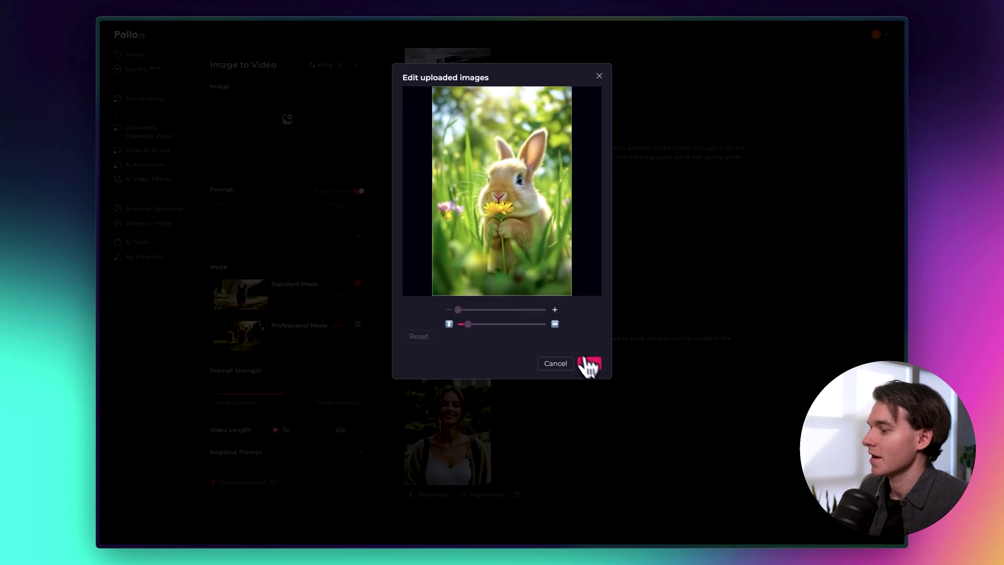
left_click(594, 367)
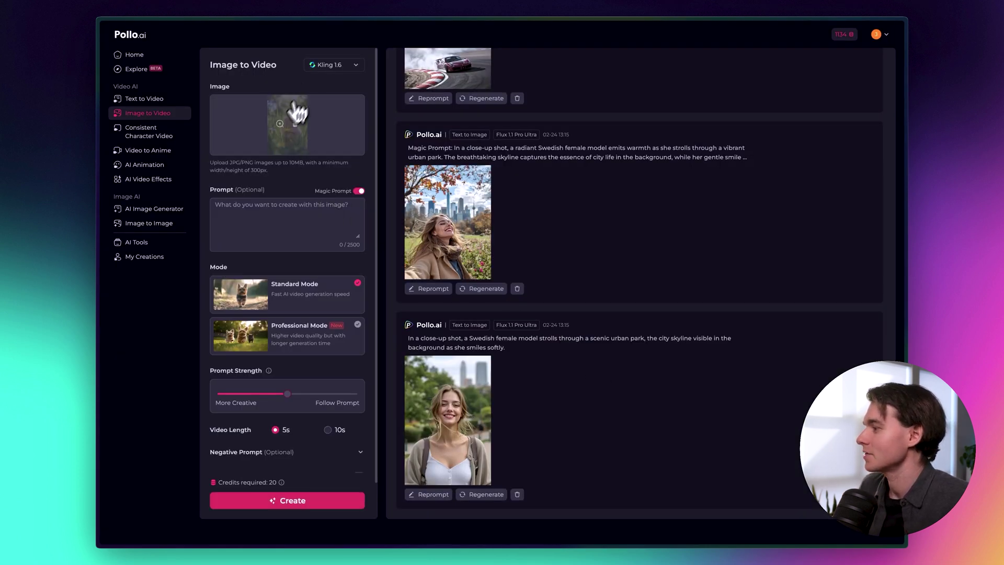
left_click(327, 64)
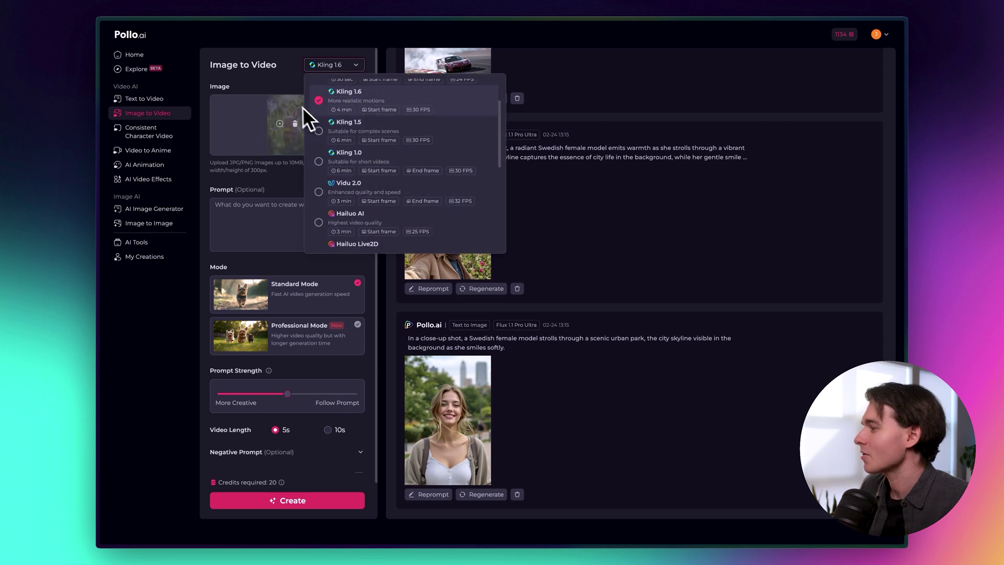
left_click(291, 88)
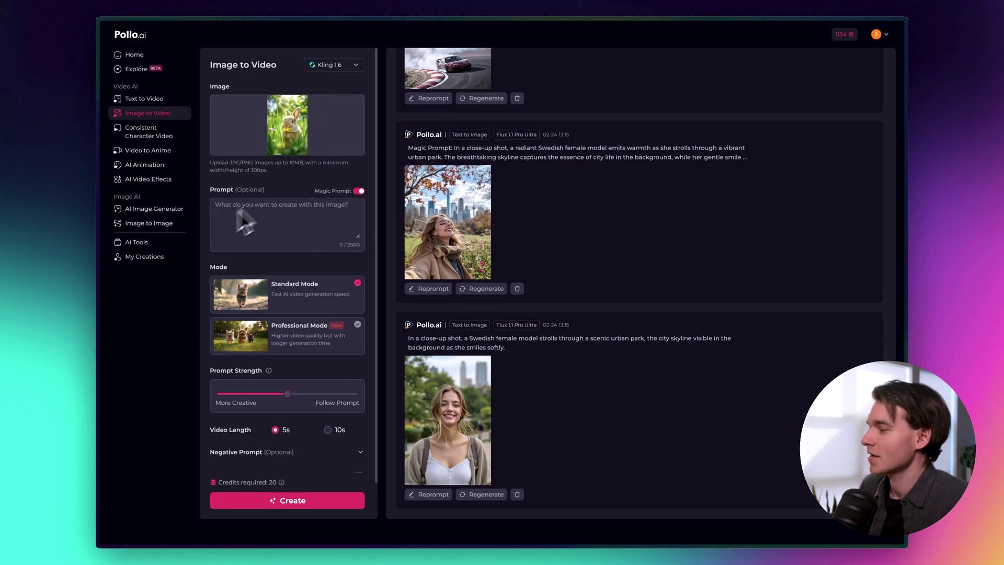
Choose Professional Mode and set the prompt strength to the midpoint between More Creative and Follow Prompt.
mouse_move(335, 198)
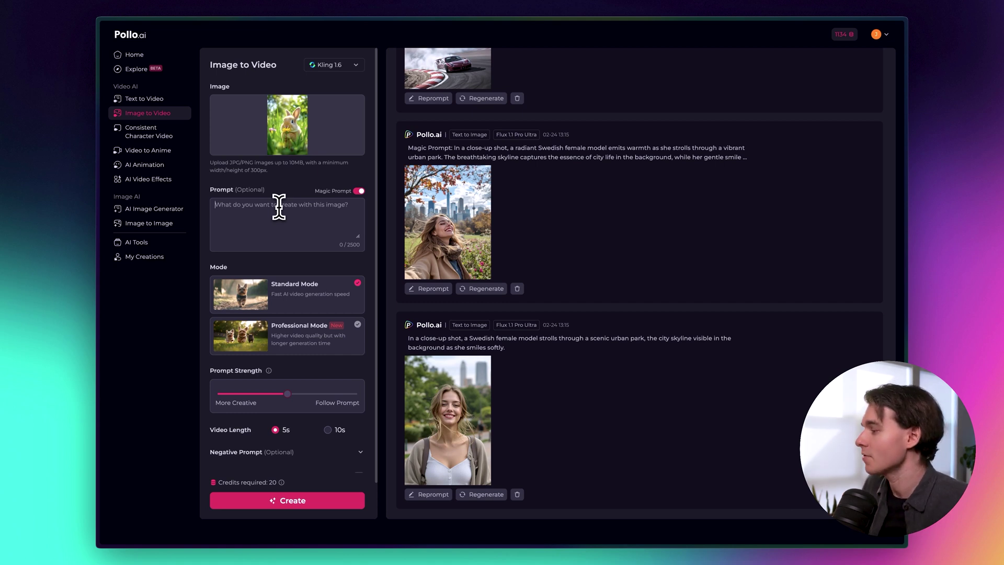
left_click(293, 340)
scroll(310, 349, "down", 1)
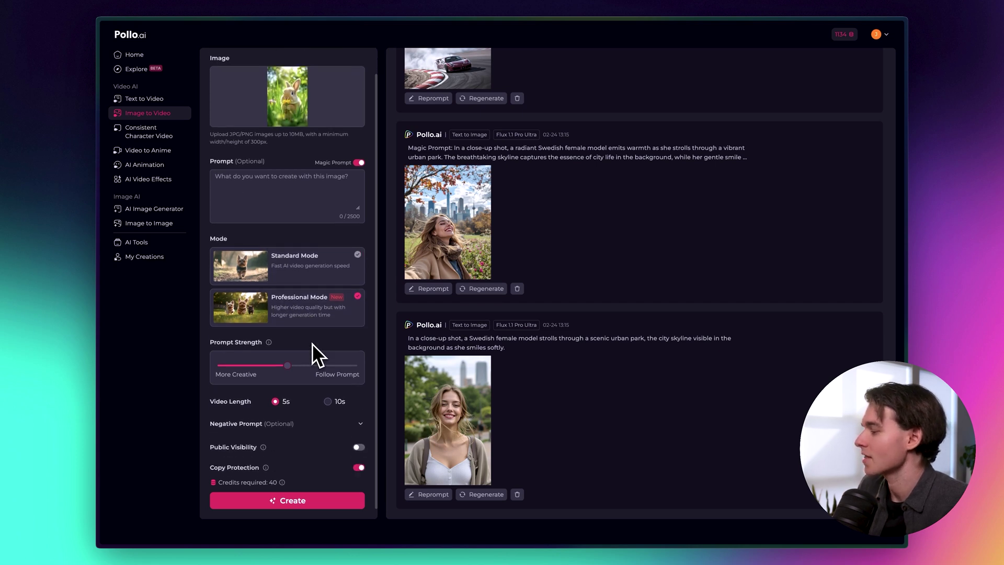
mouse_move(287, 355)
left_mouse_down()
mouse_move(264, 357)
mouse_move(337, 358)
mouse_move(213, 358)
mouse_move(364, 360)
mouse_move(295, 359)
left_mouse_up()
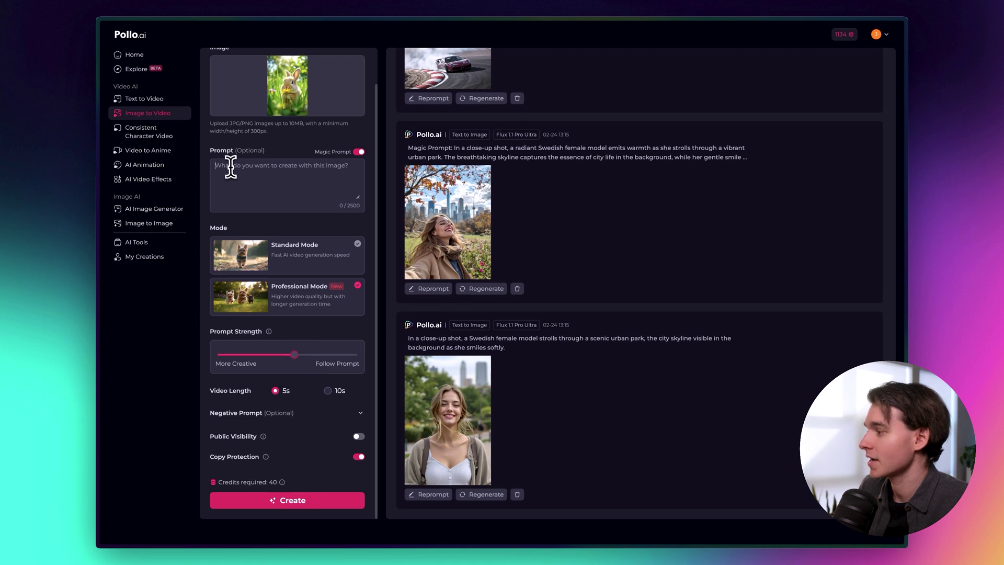
left_click_drag(300, 352, 296, 354)
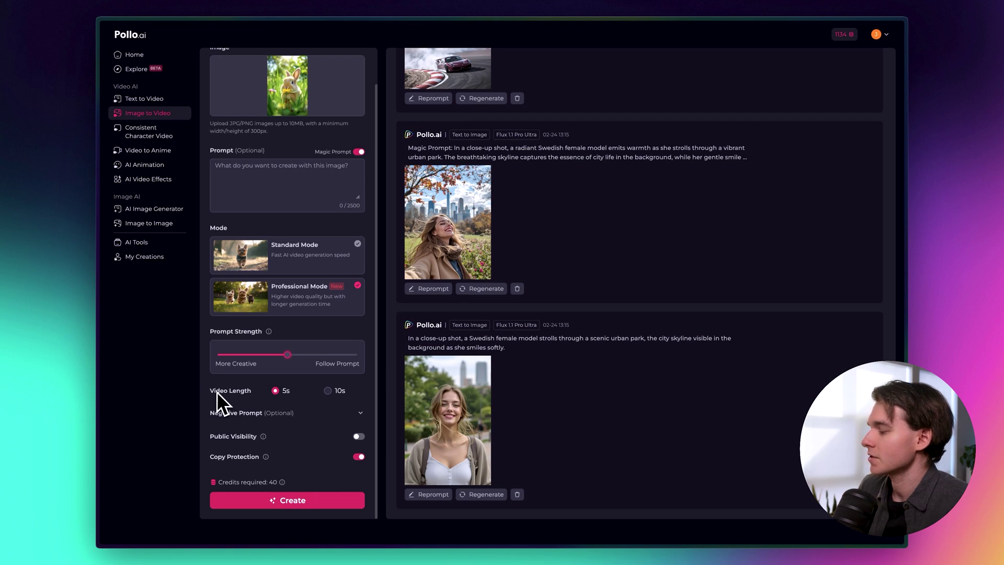
Check the credits required for a 10s video length and set the length back to 5s.
left_click(328, 391)
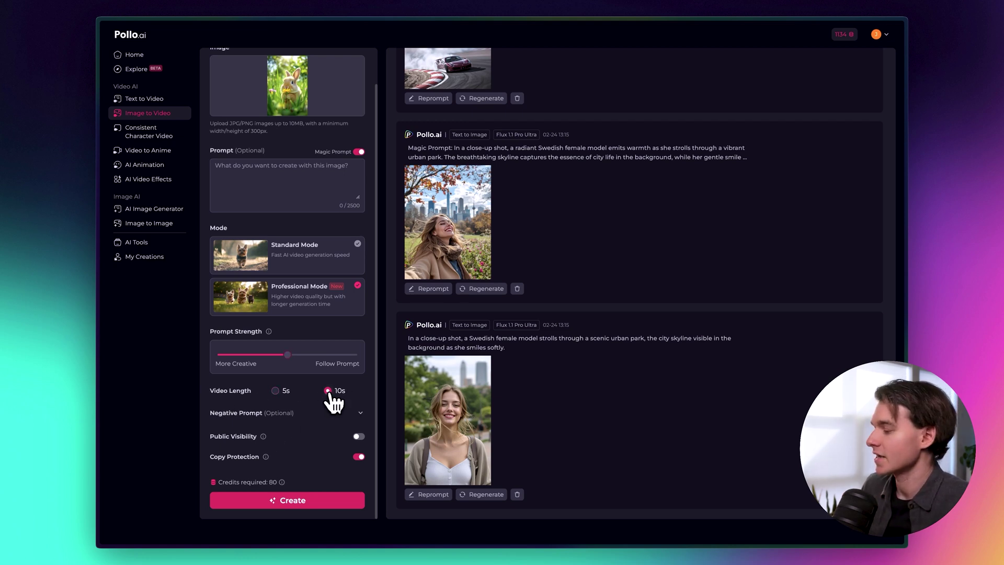
double_click(269, 482)
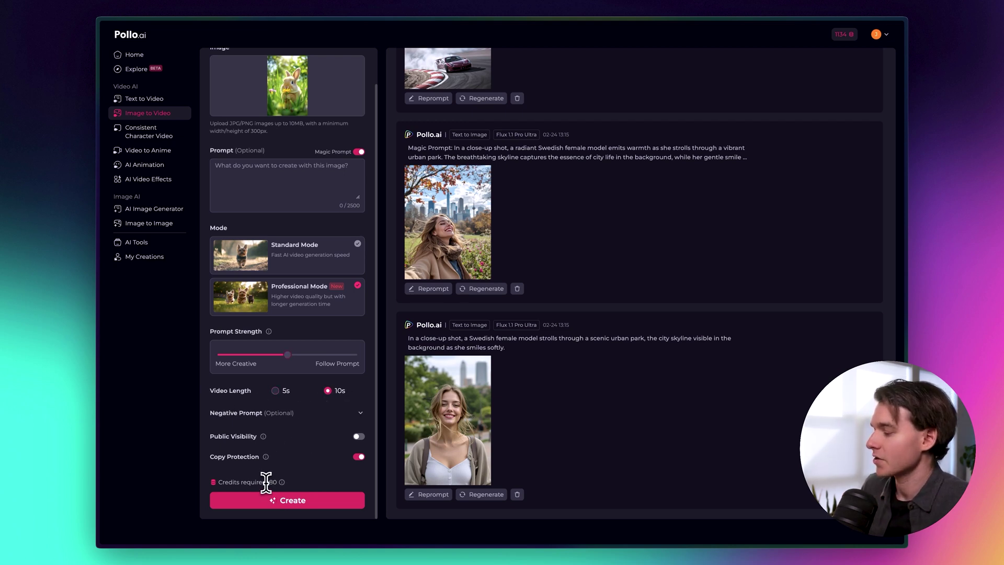
left_click(275, 390)
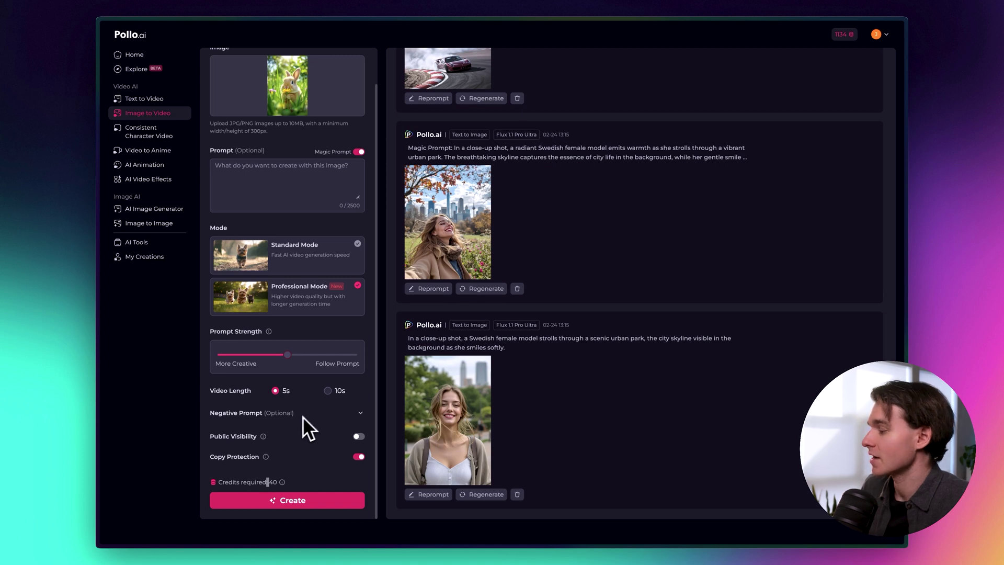
Enter "sunlight" as the negative prompt, clear it again and collapse the negative prompt section.
left_click(360, 414)
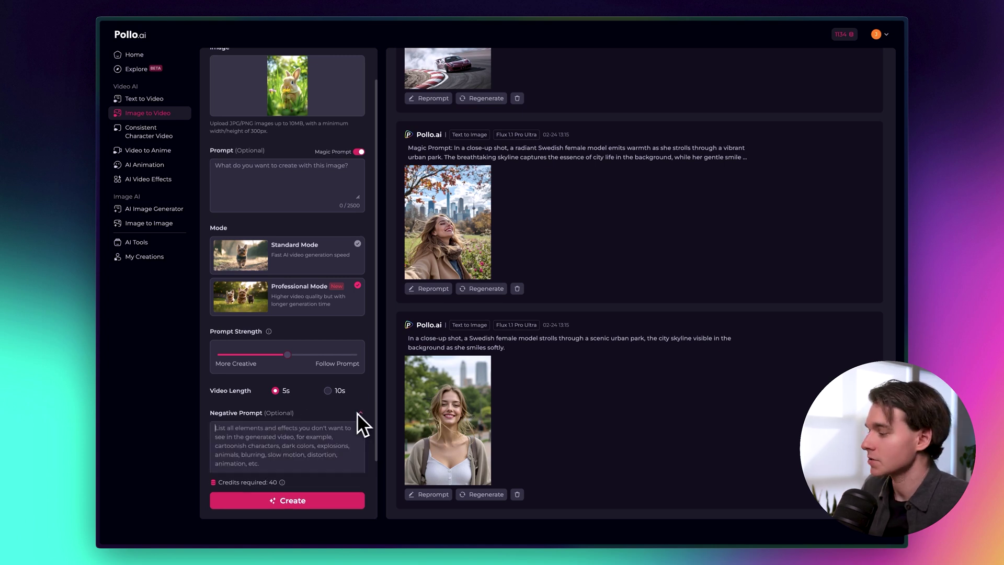
scroll(306, 413, "down", 1)
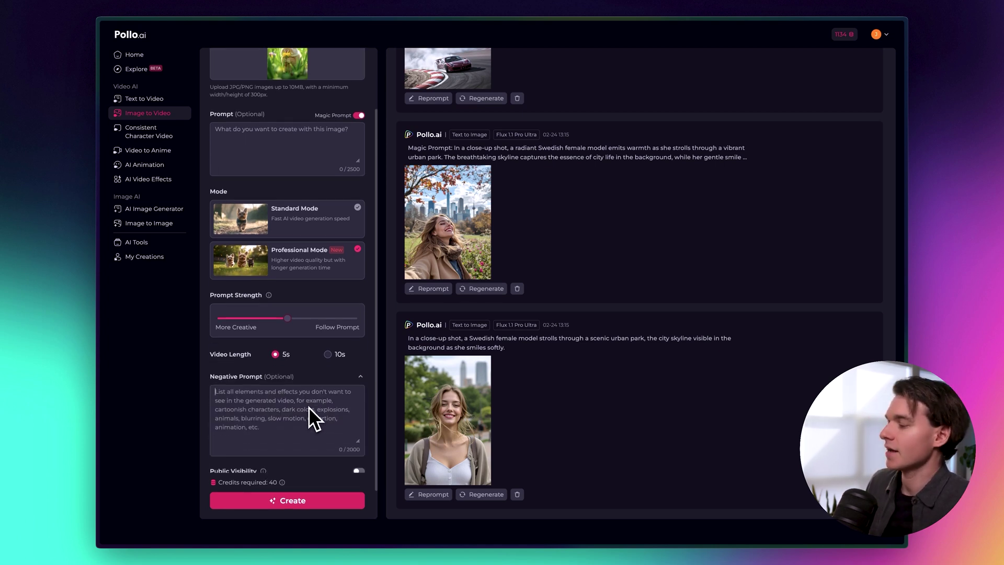
left_click(313, 406)
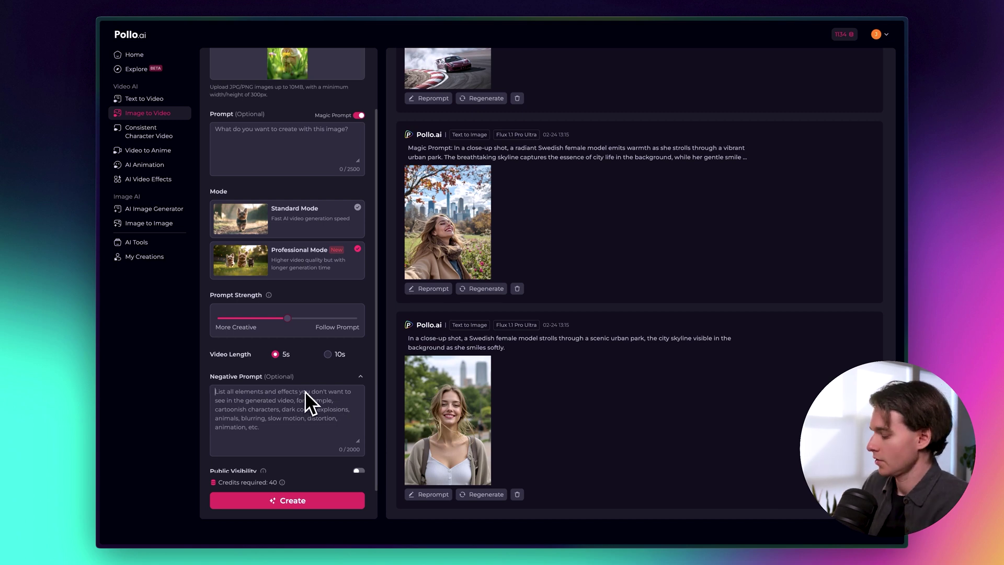
type("sunlight")
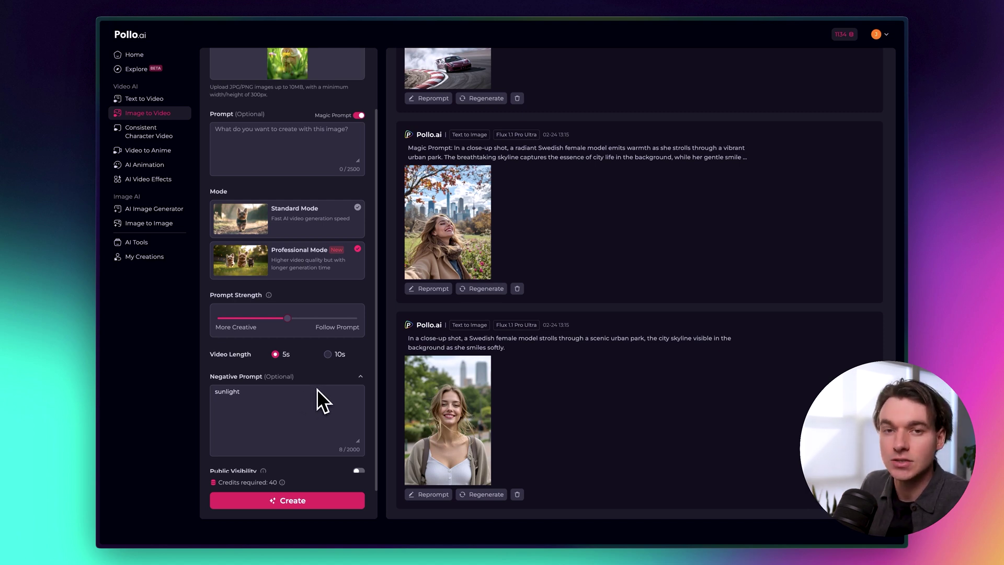
left_click_drag(317, 389, 168, 394)
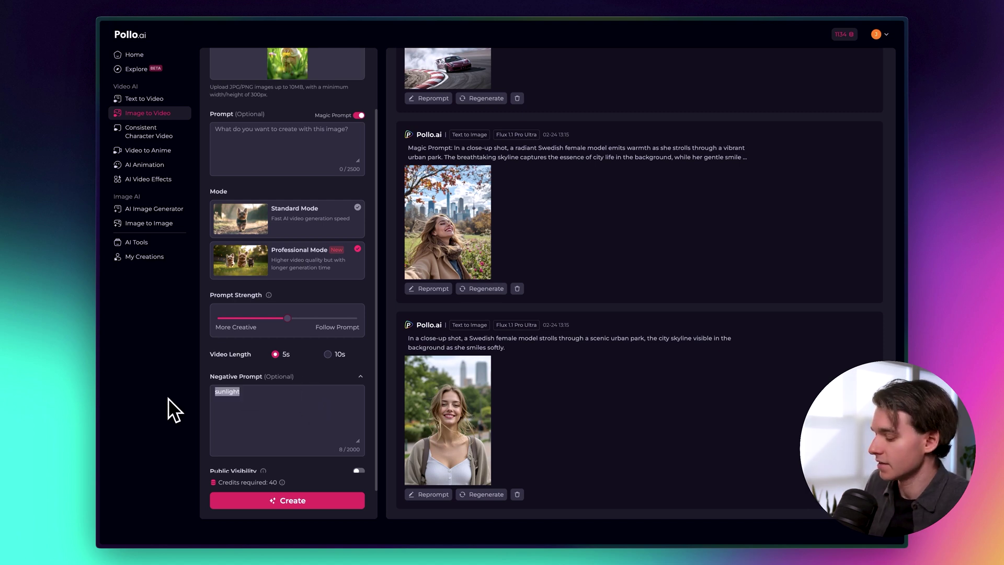
key("BackSpace")
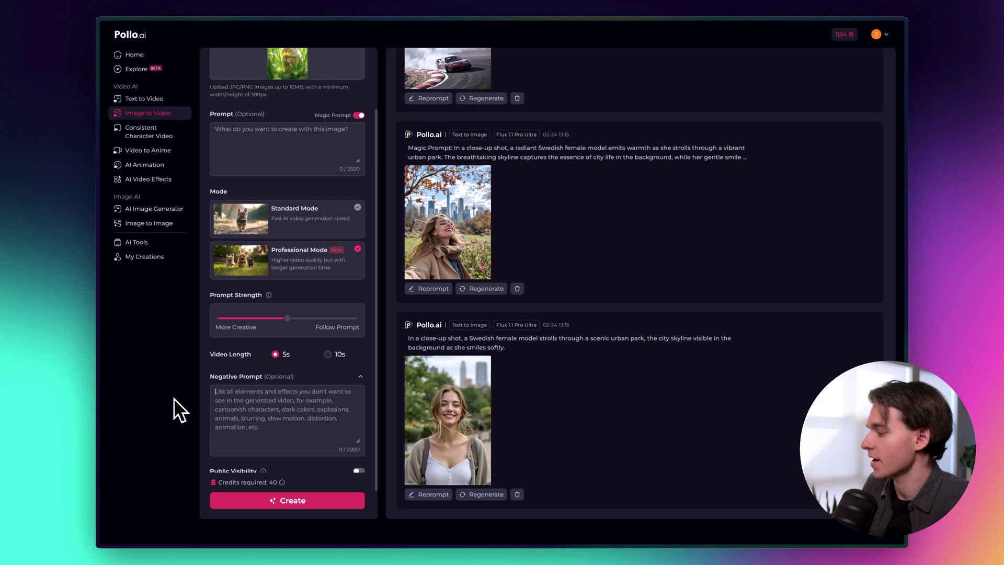
scroll(251, 402, "down", 1)
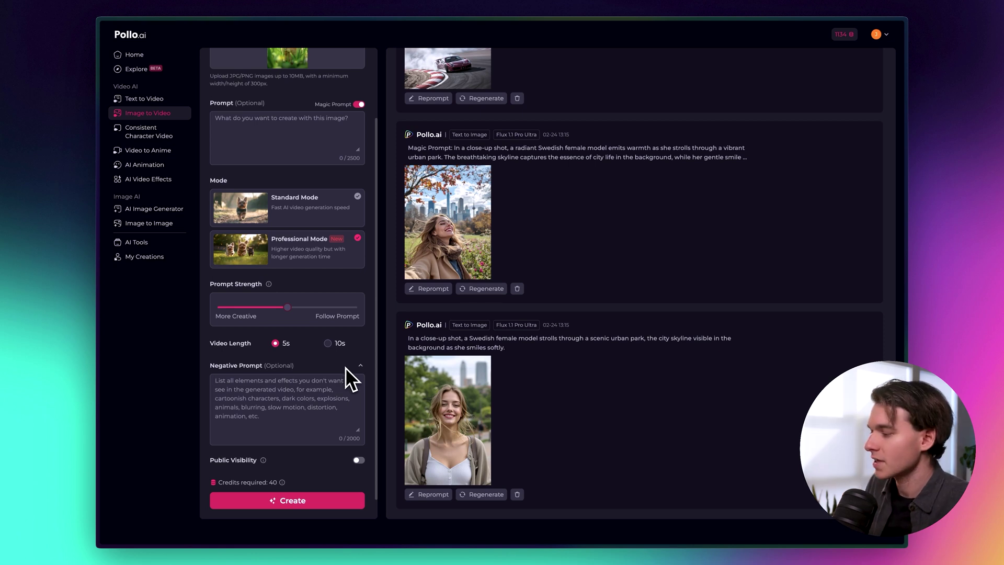
left_click(359, 365)
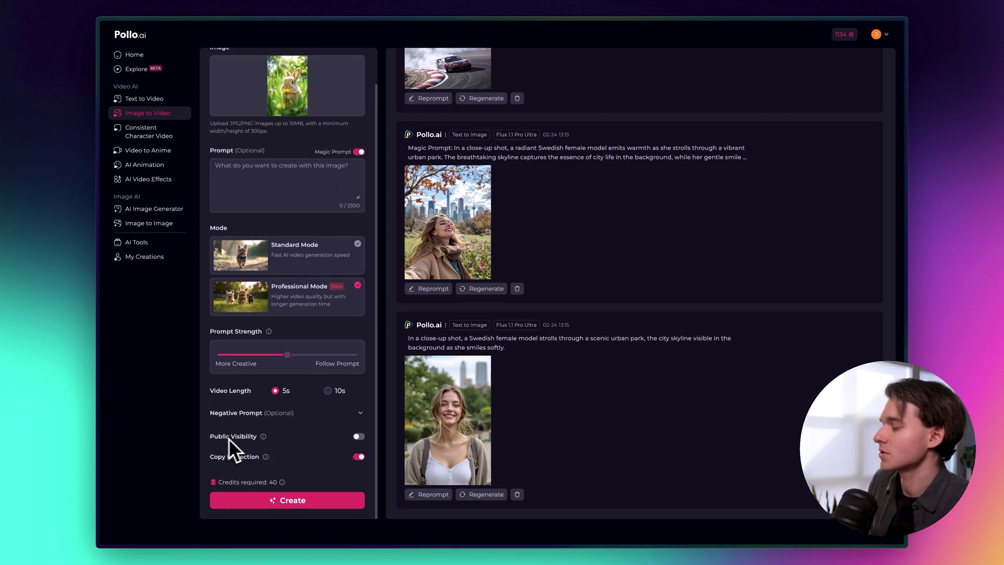
Turn Public Visibility on and back off, and start generating the bunny video.
left_click(358, 437)
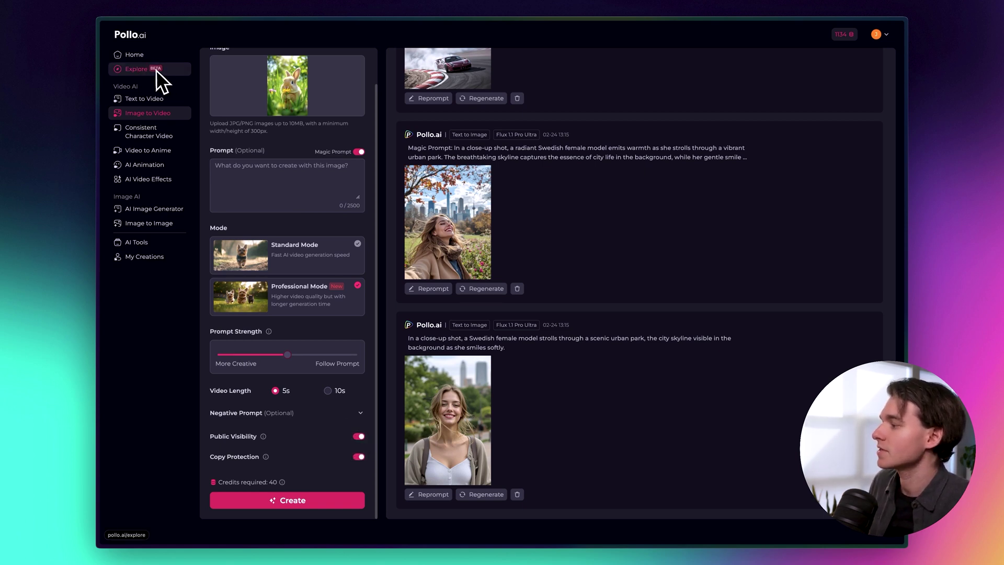
left_click(357, 437)
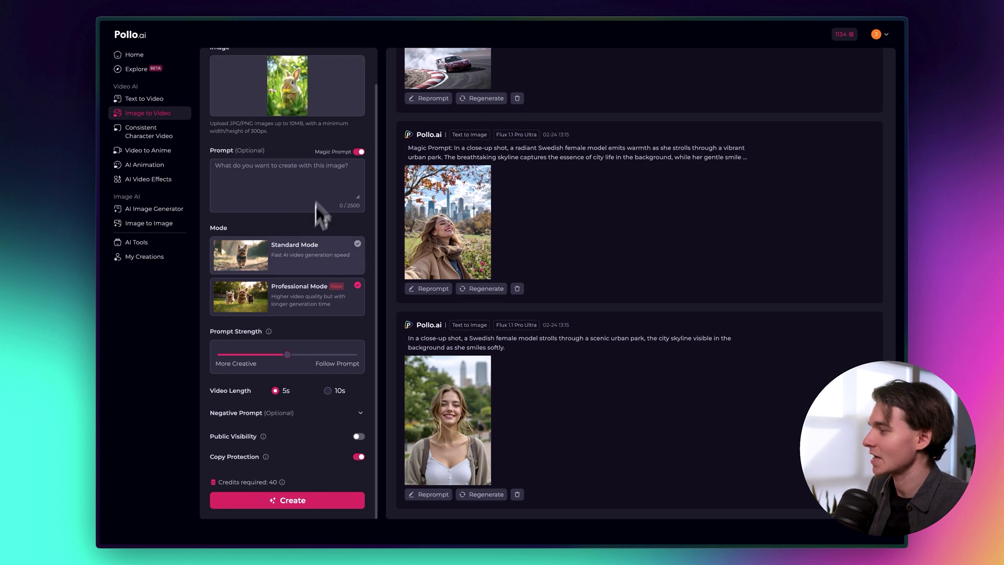
left_click(284, 502)
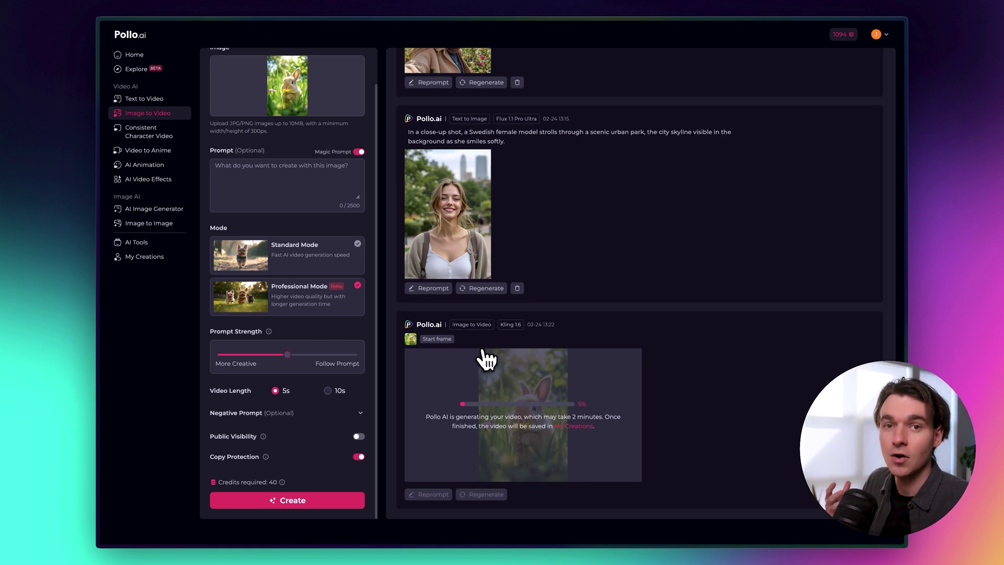
Switch the video generation model to Runway.
scroll(369, 308, "up", 2)
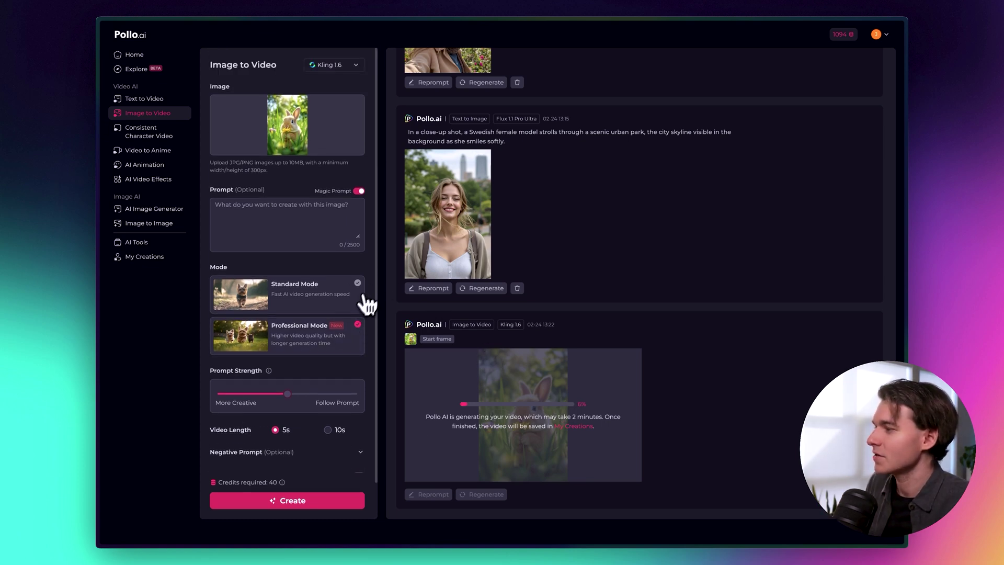
left_click(345, 66)
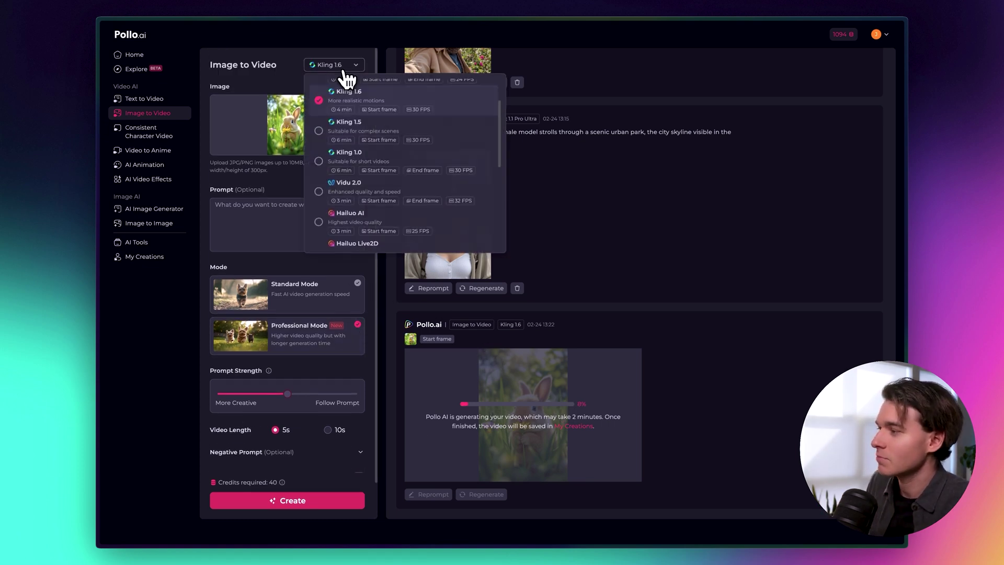
scroll(354, 106, "up", 2)
left_click(353, 120)
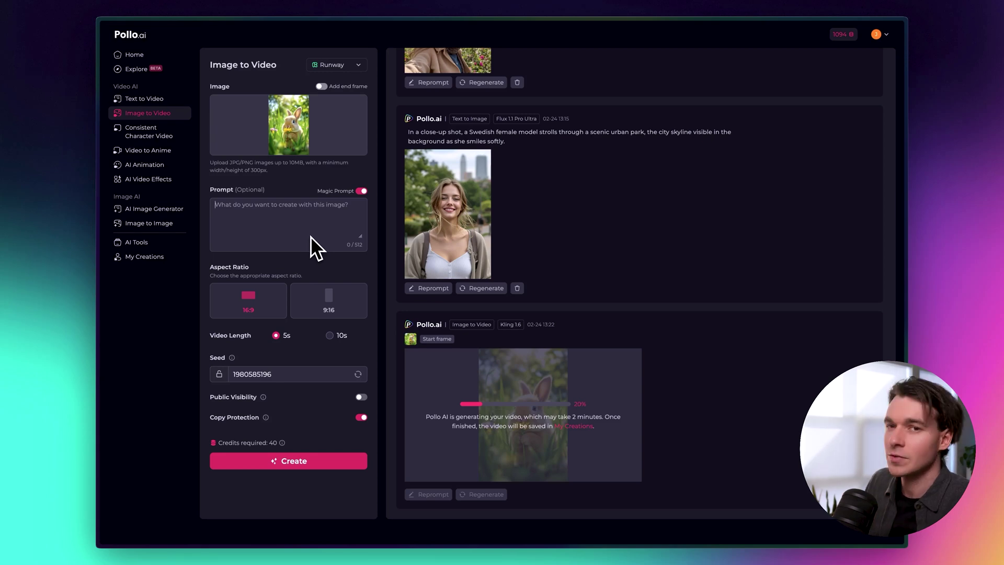
Enable the end frame option to view its upload slot and disable it again.
mouse_move(243, 139)
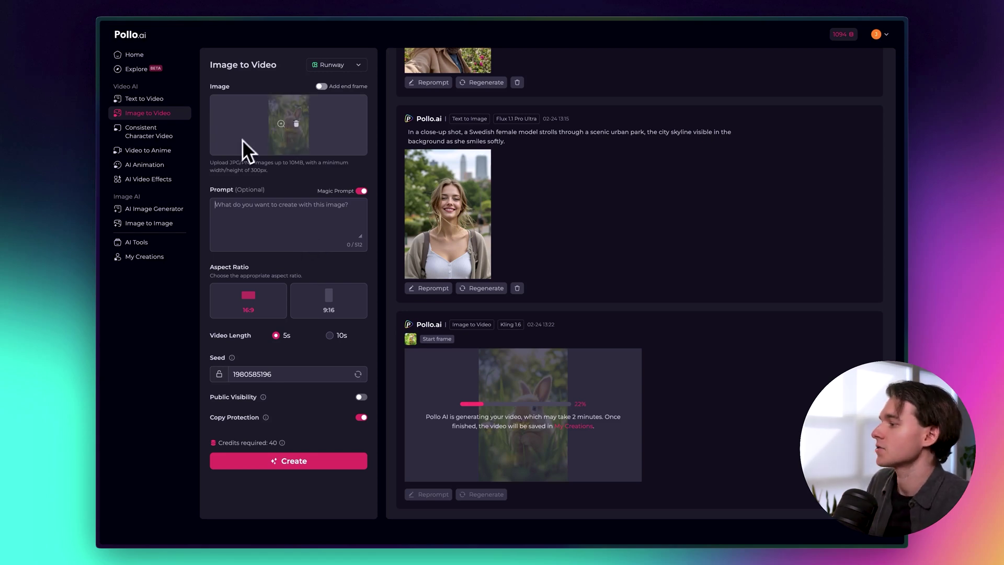
left_click(321, 87)
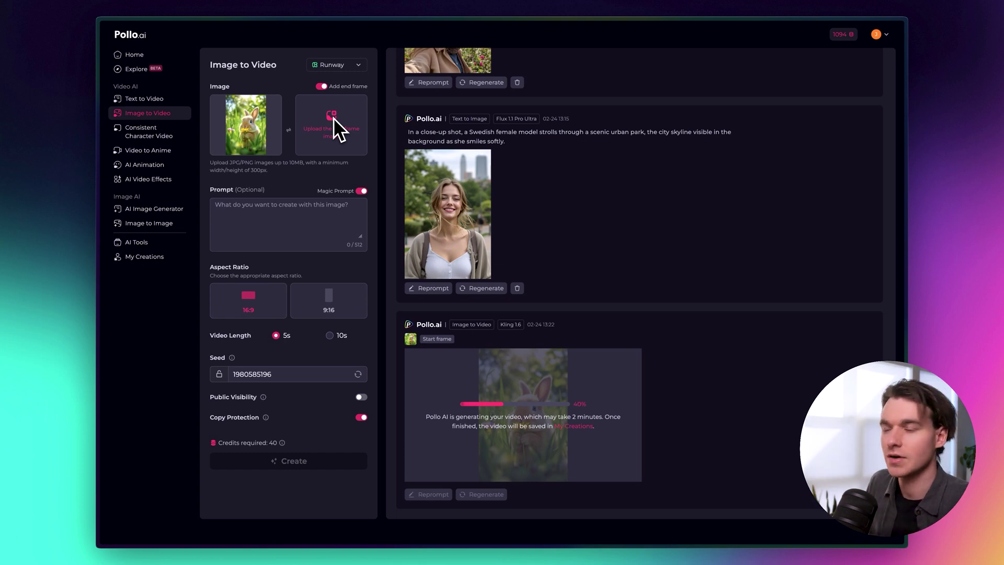
left_click(321, 86)
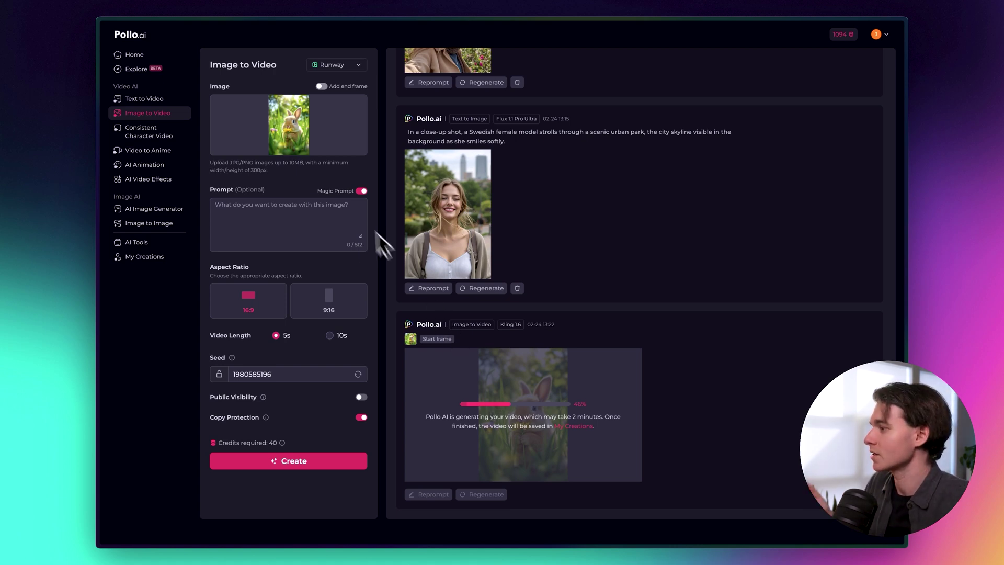
Set the aspect ratio to 9:16 and start generating the Runway bunny video.
left_click(287, 209)
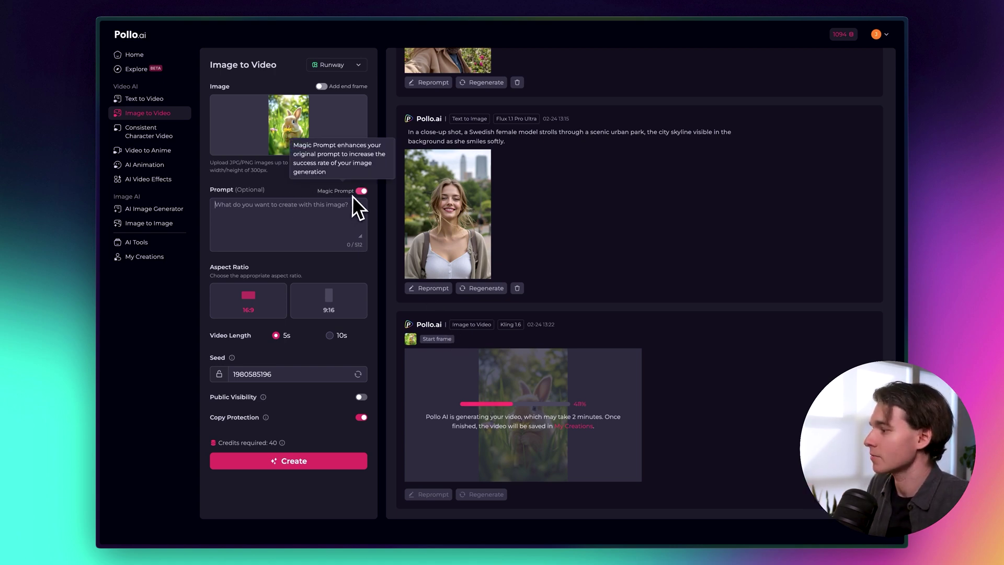
left_click(322, 302)
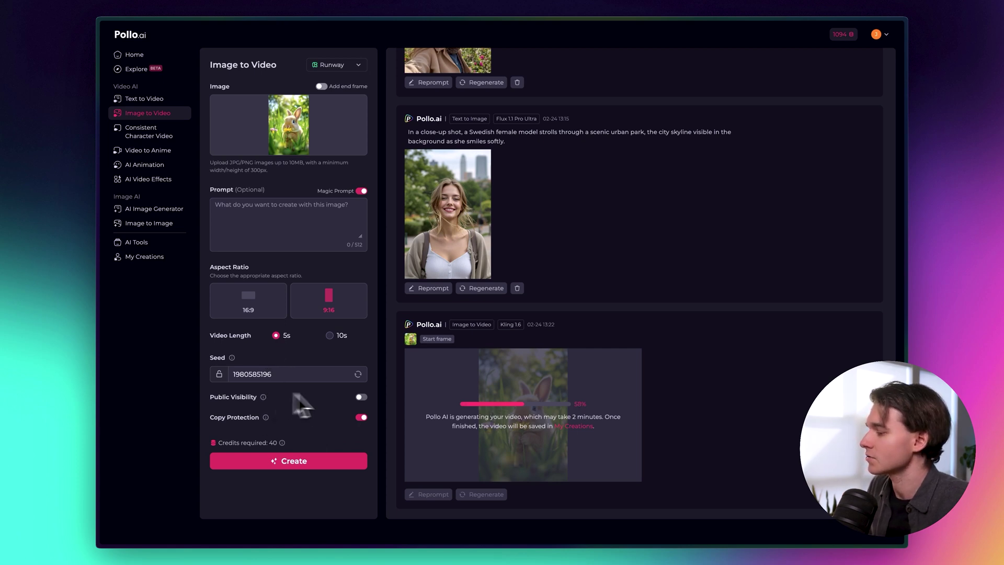
left_click(300, 462)
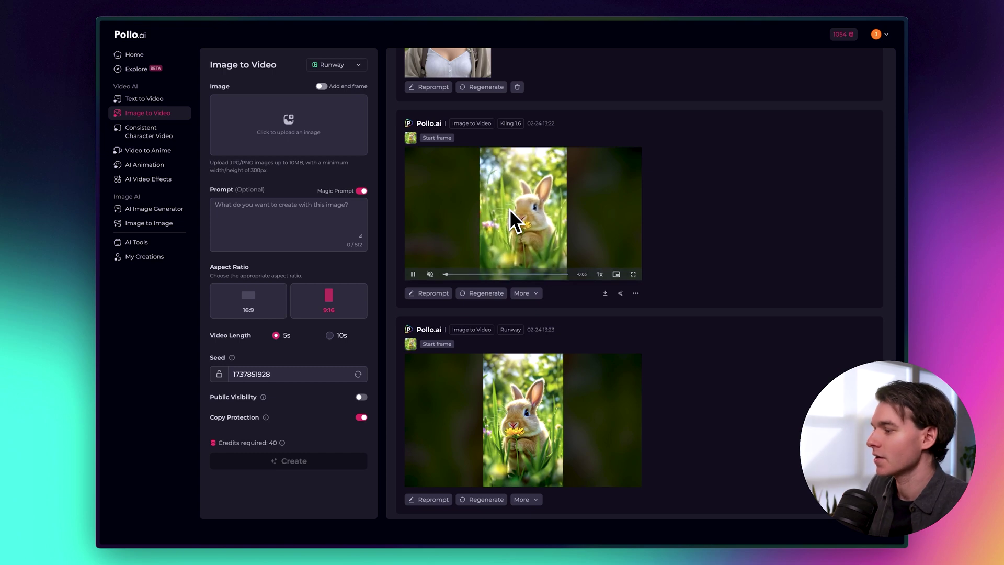
Play the finished Kling 1.6 and Runway bunny videos to compare their motion.
scroll(504, 408, "down", 1)
mouse_move(504, 407)
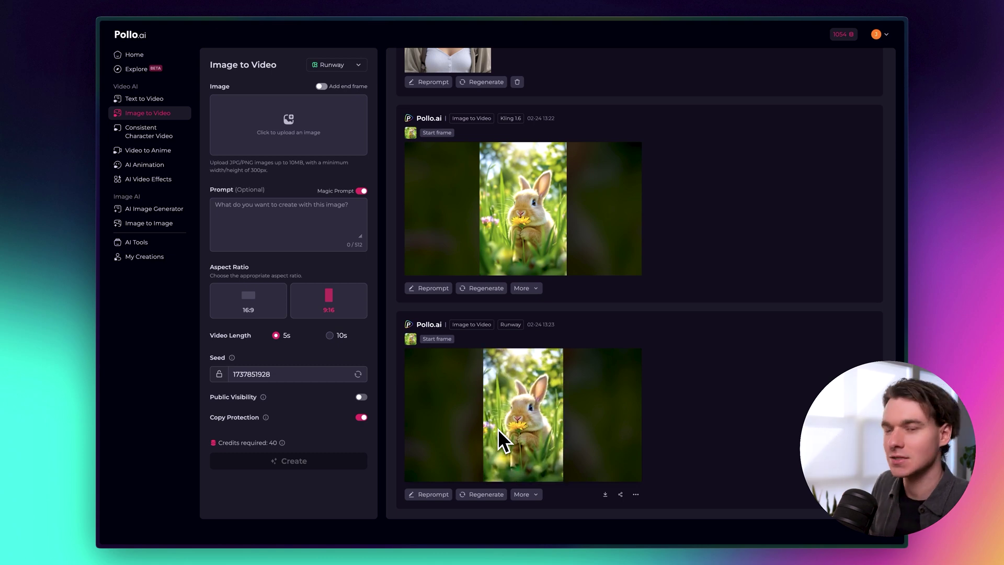
mouse_move(512, 262)
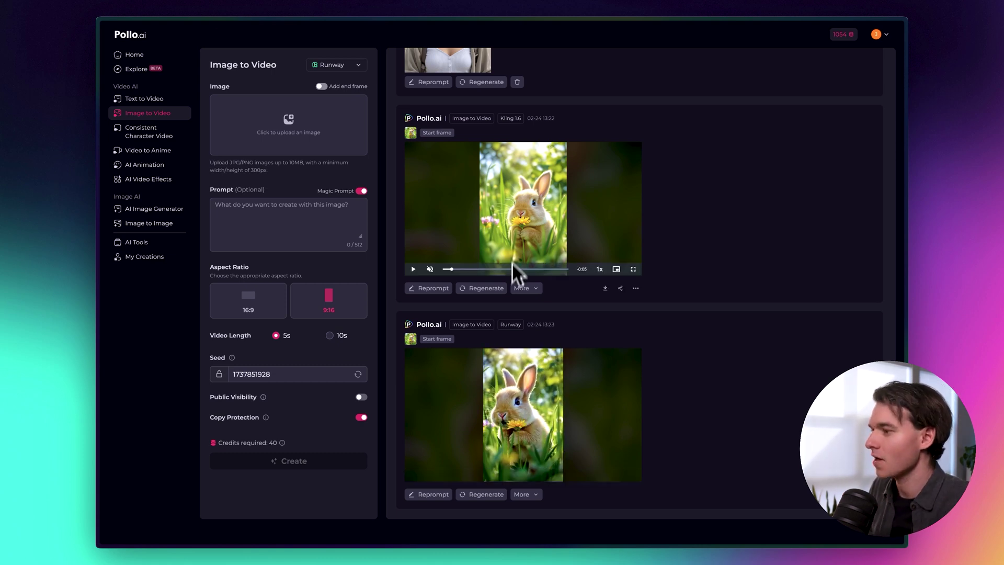
mouse_move(532, 320)
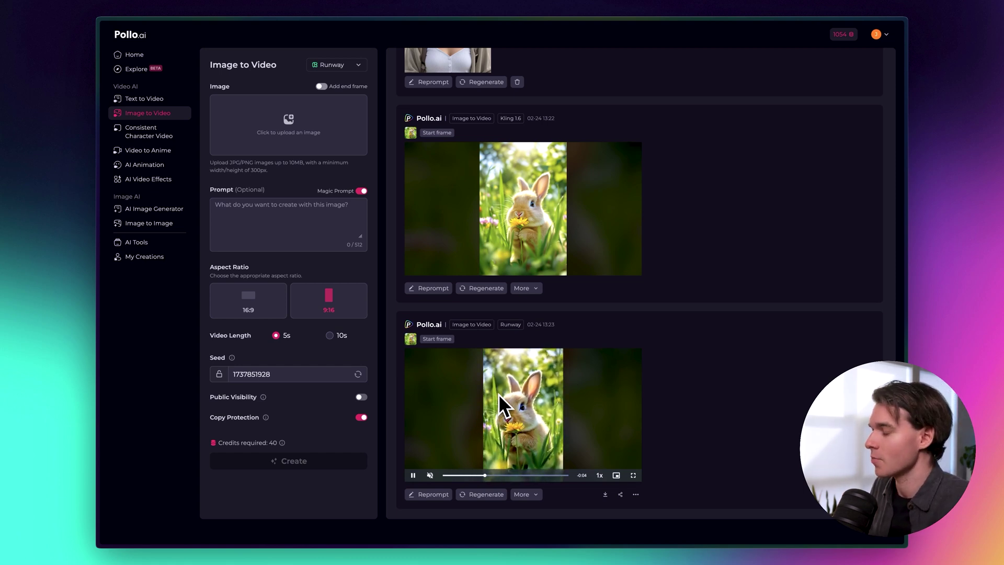
mouse_move(528, 290)
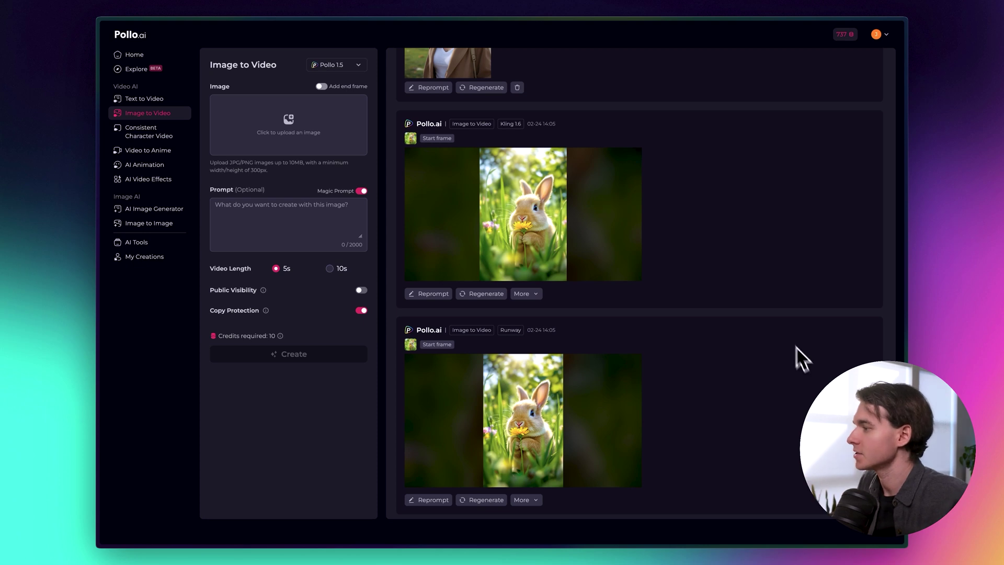
Upload Swedish Model Close-Up.png from Downloads as the source image and accept its default crop.
left_click(339, 69)
left_click(311, 79)
left_click(291, 128)
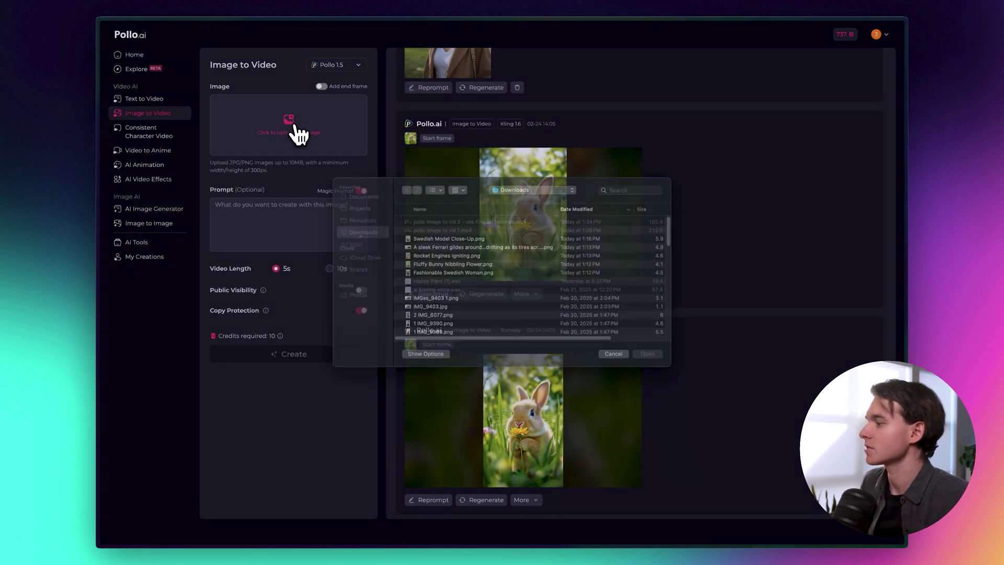
left_click(443, 251)
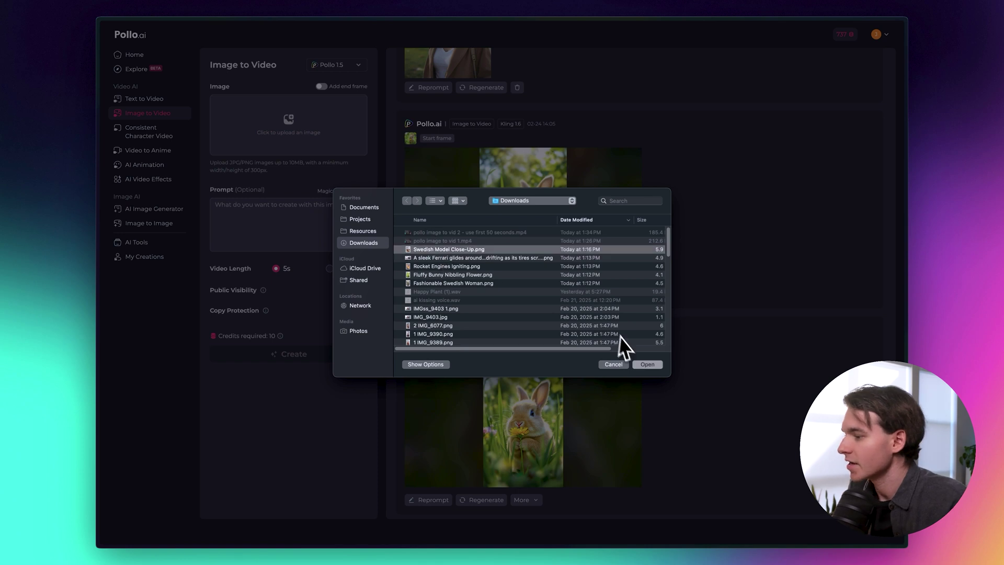
left_click(638, 365)
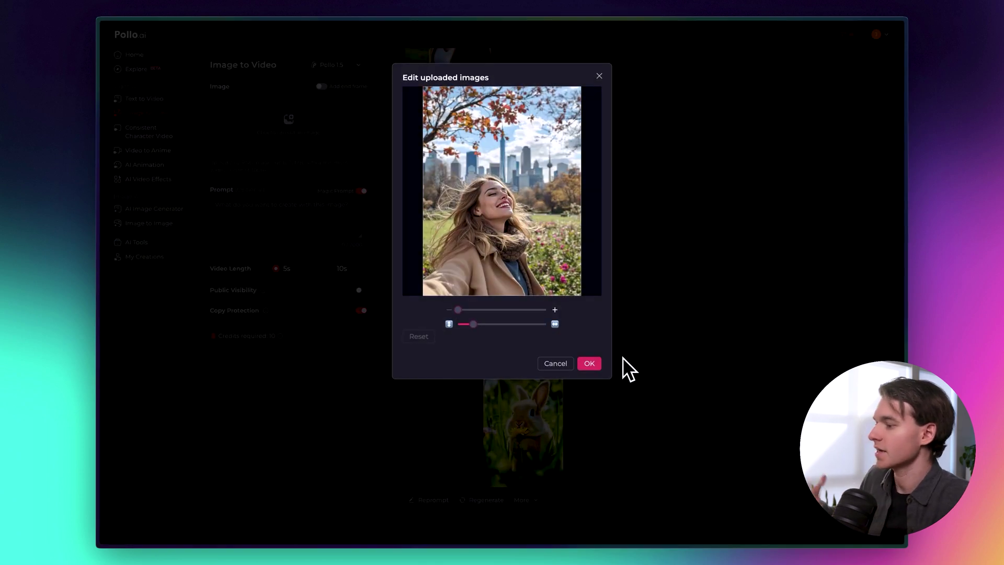
left_click(590, 366)
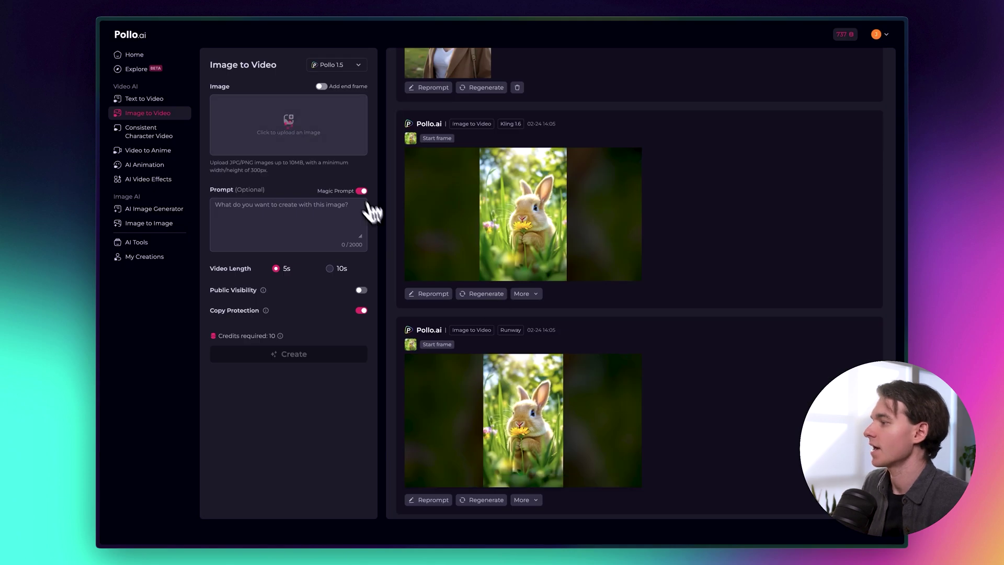
Switch the model to Vidu 2.0 and start generating the woman's video at 1080P, 4s long, with Auto motion range.
left_click(336, 65)
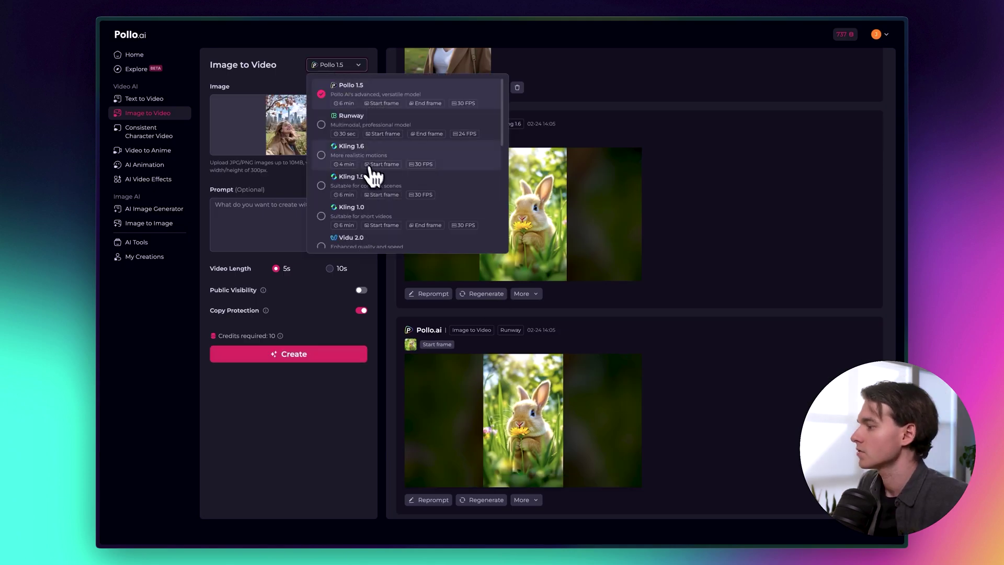
left_click(323, 219)
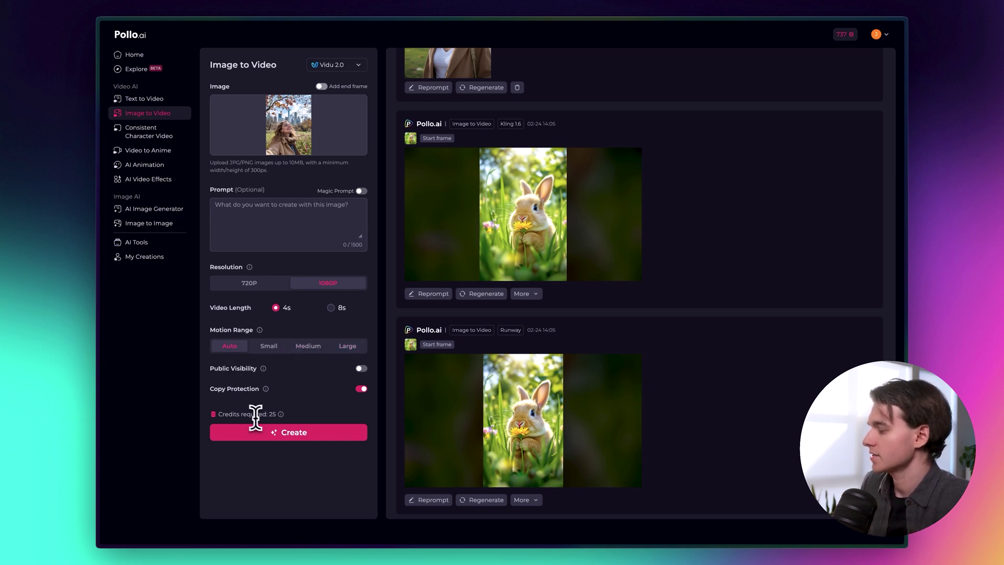
left_click(280, 433)
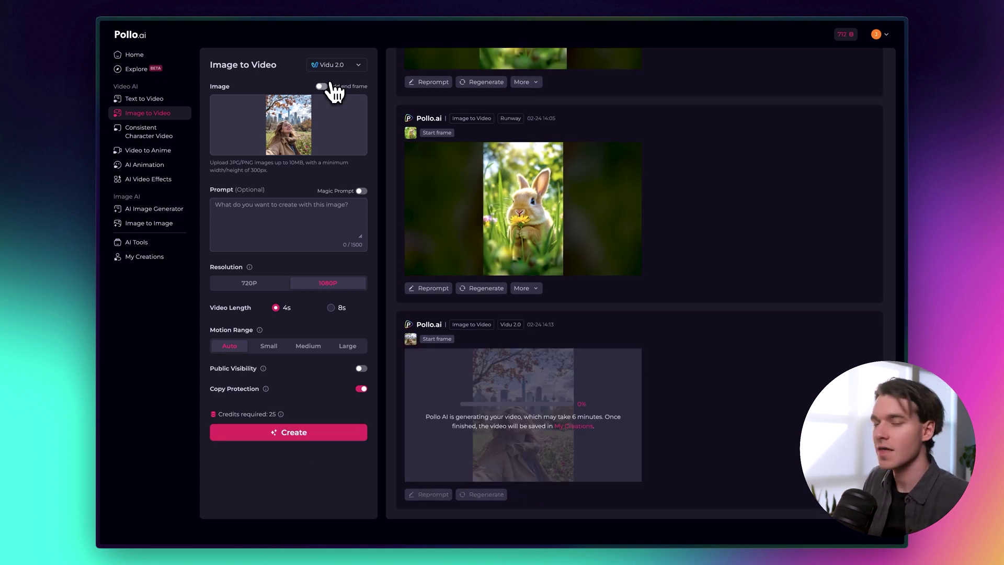
Switch the video generation model to Hailuo AI.
left_click(339, 66)
scroll(394, 174, "down", 3)
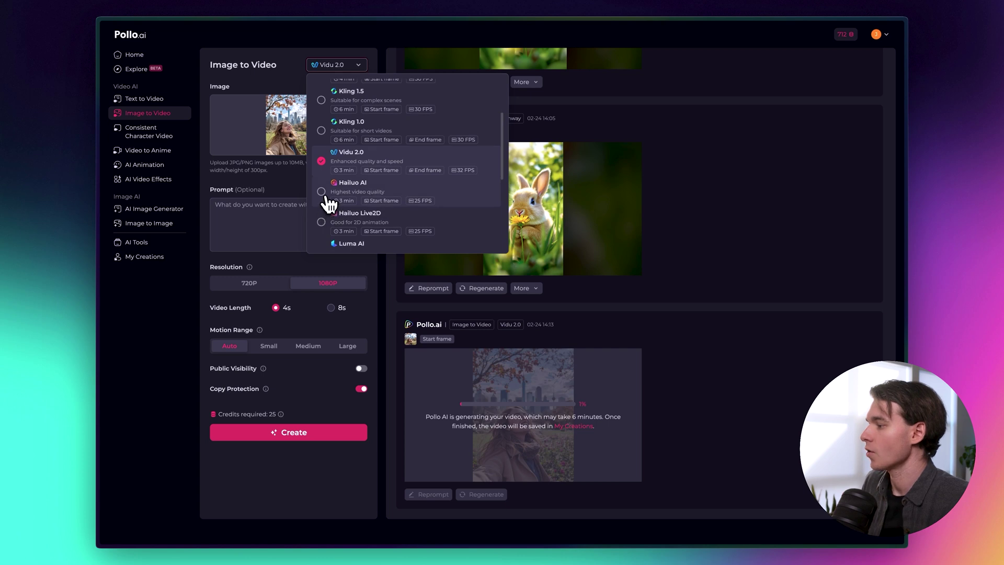
left_click(327, 197)
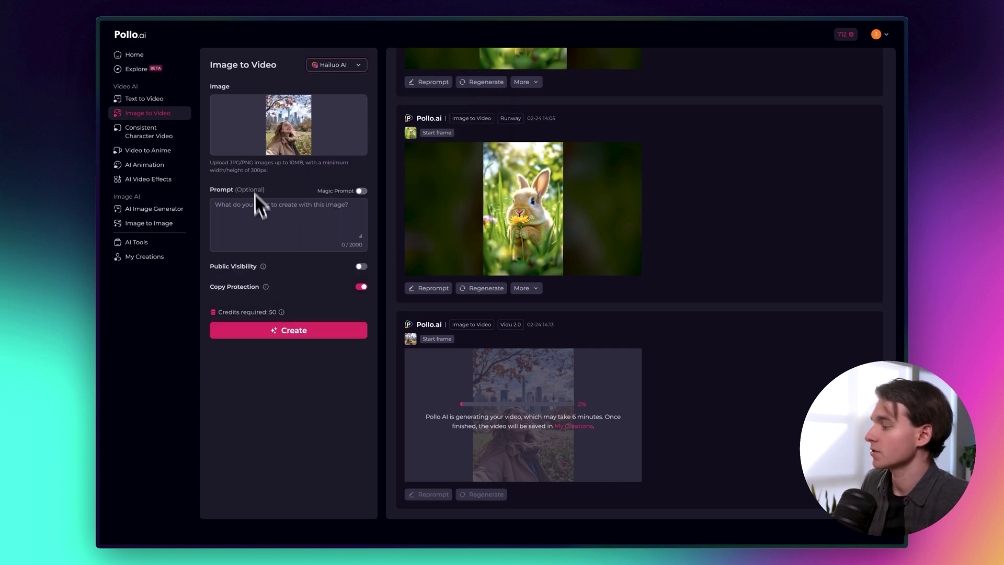
Enter the prompt "woman taking a selfie in the park, windy and sunny, slow zoom" and start generating the video.
left_click(275, 211)
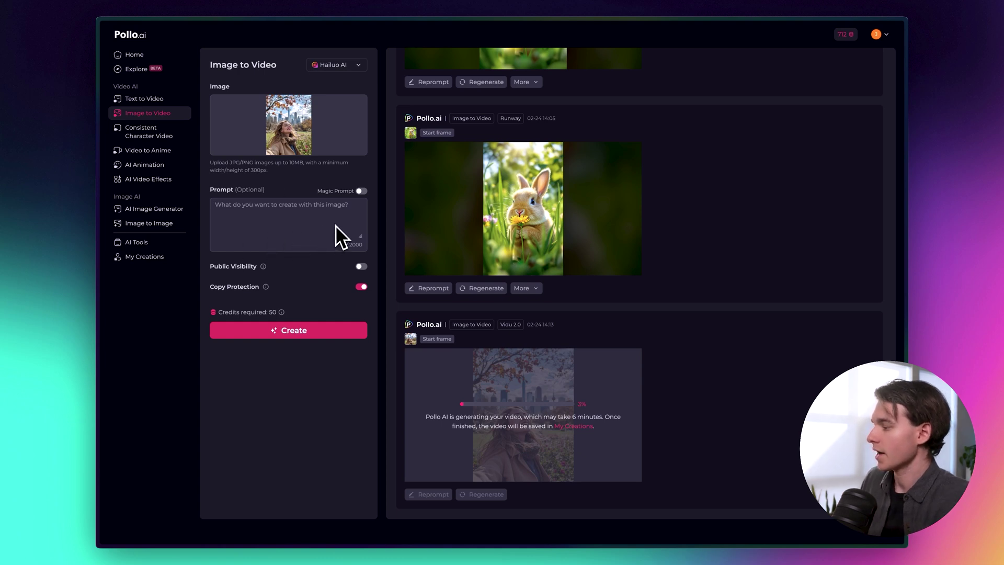
type("wo")
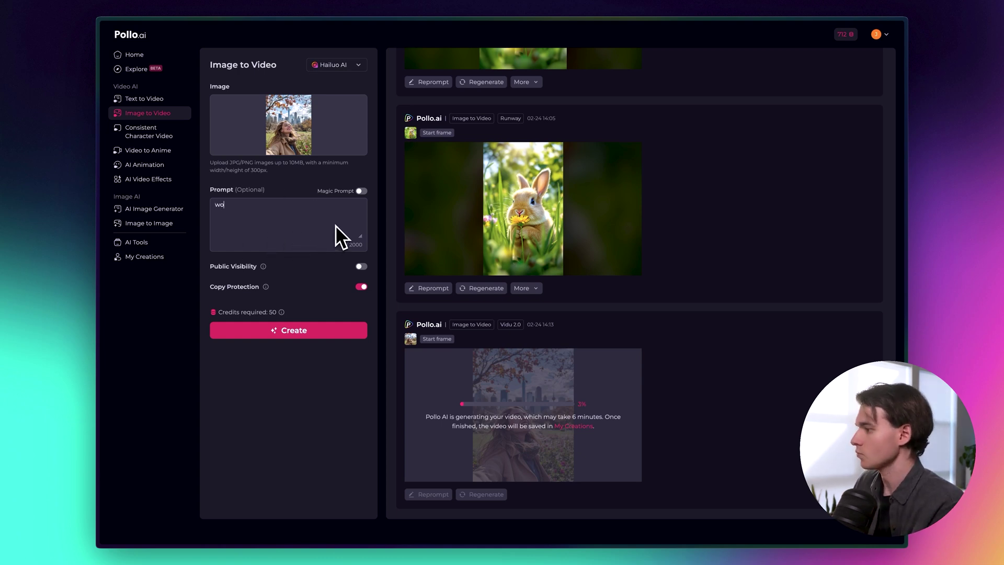
type("man taking a selfie in the poark")
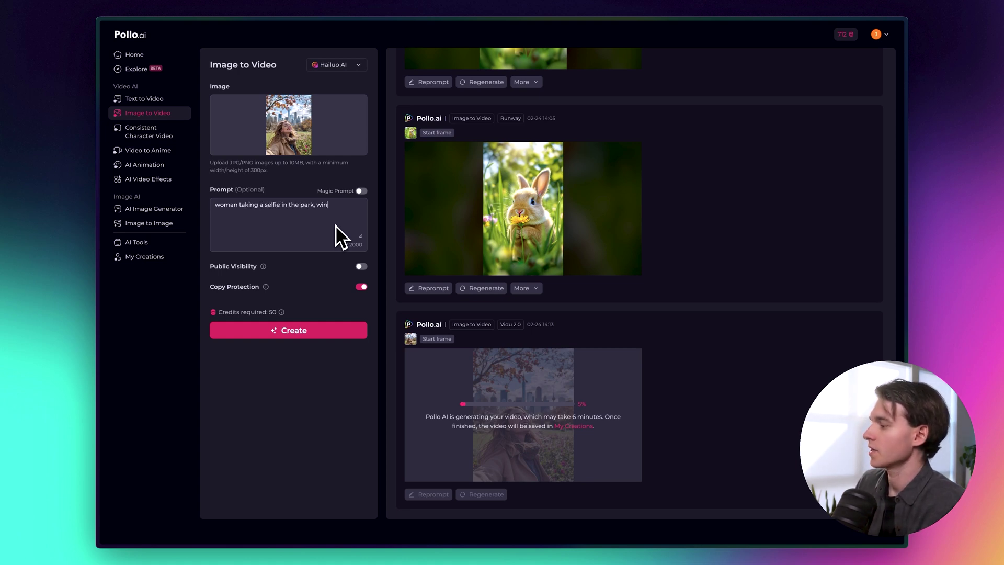
type(", windy and ")
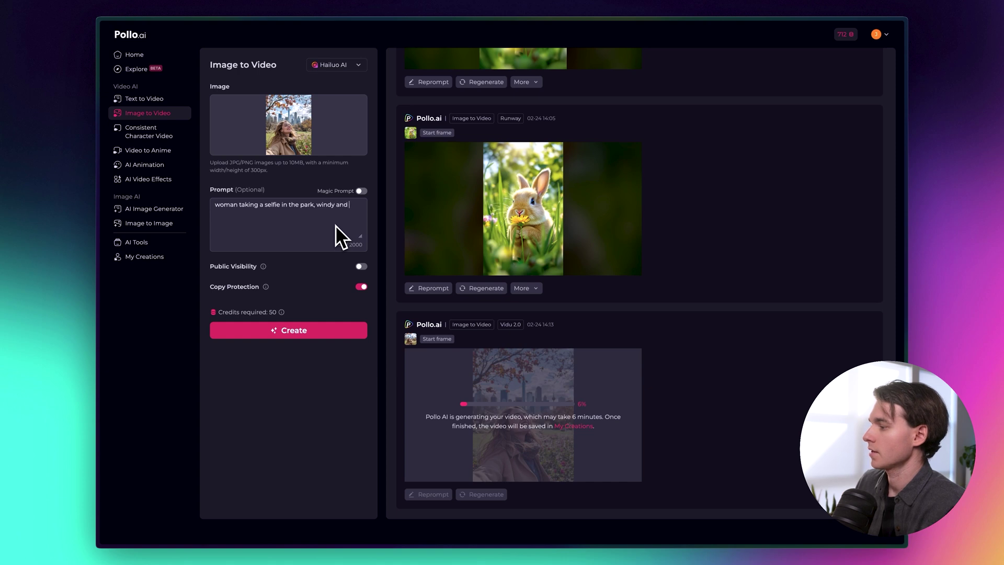
type("sunny, slow zoom")
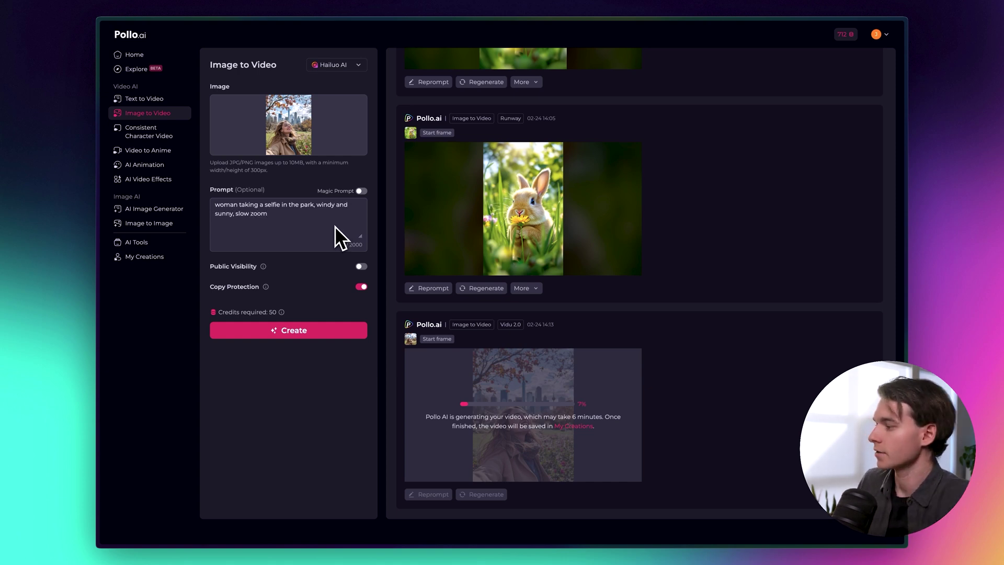
left_click(293, 330)
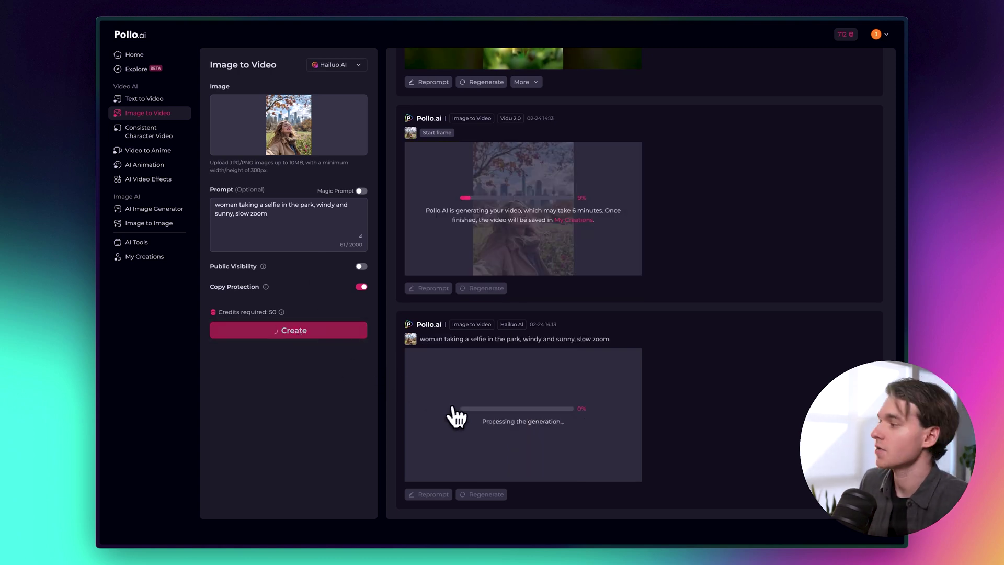
Switch the video generation model to Seaweed.
left_click(340, 66)
scroll(364, 167, "down", 4)
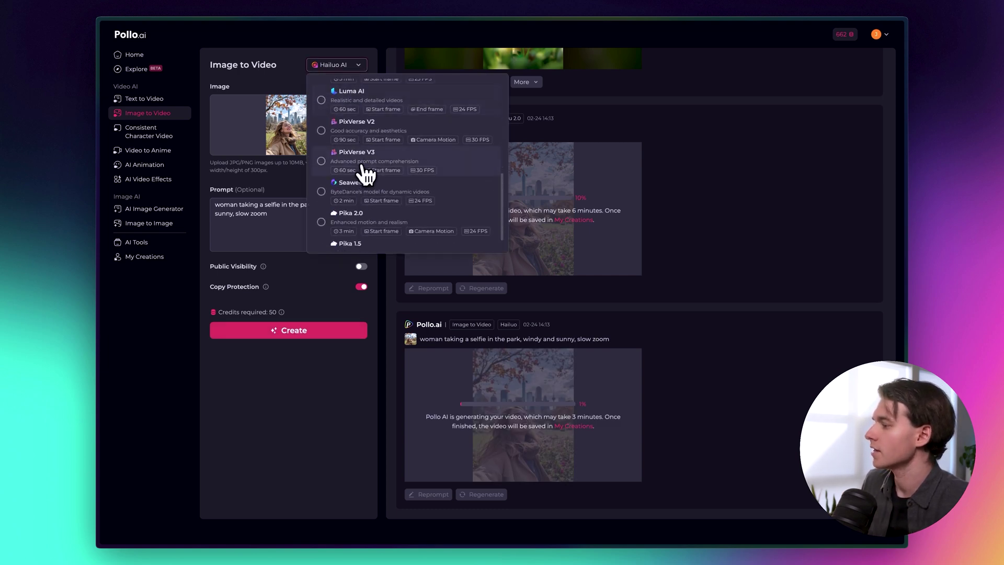
left_click(351, 187)
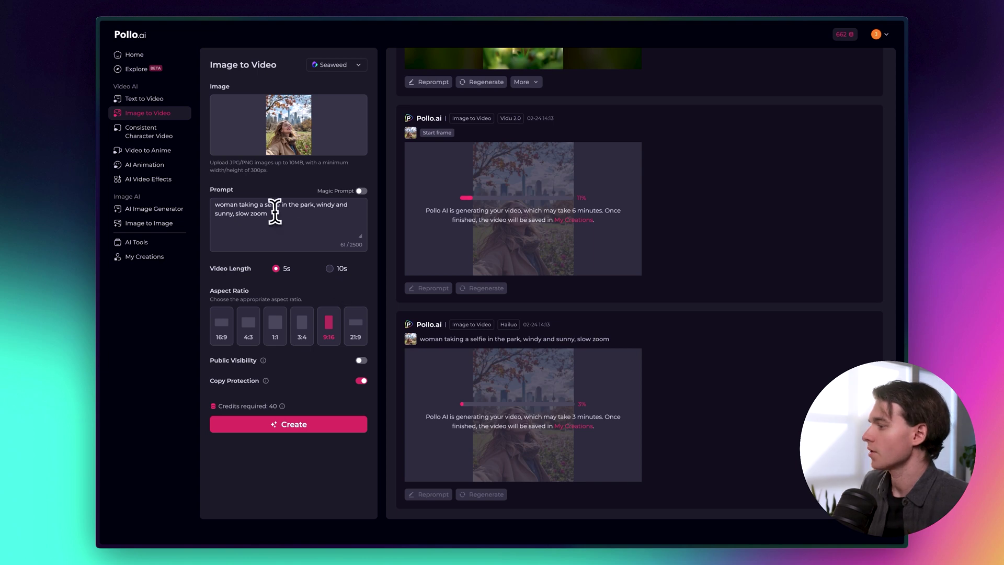
Turn on Magic Prompt for the existing selfie prompt and start generating the 5s video in 9:16.
left_click_drag(271, 213, 194, 204)
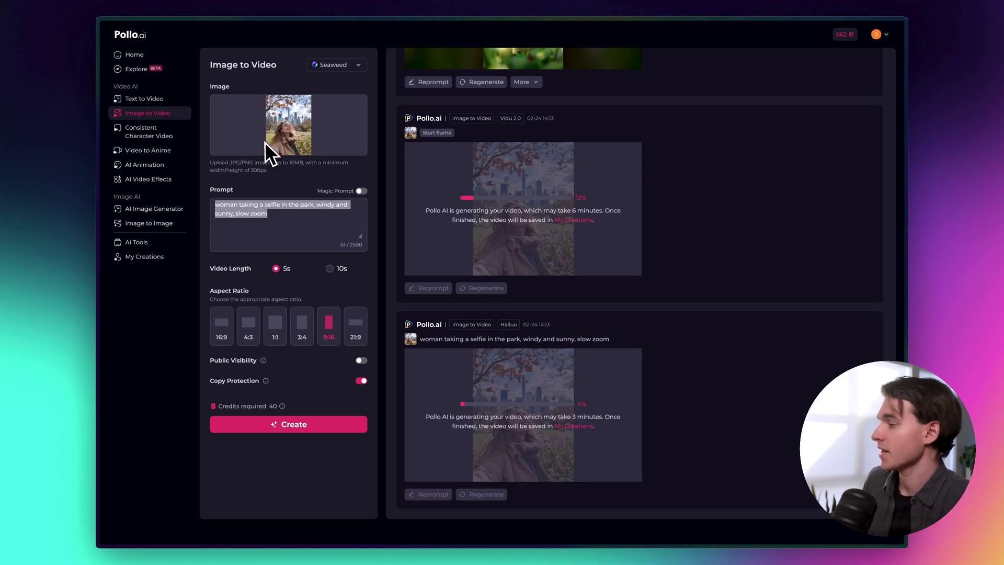
left_click(283, 222)
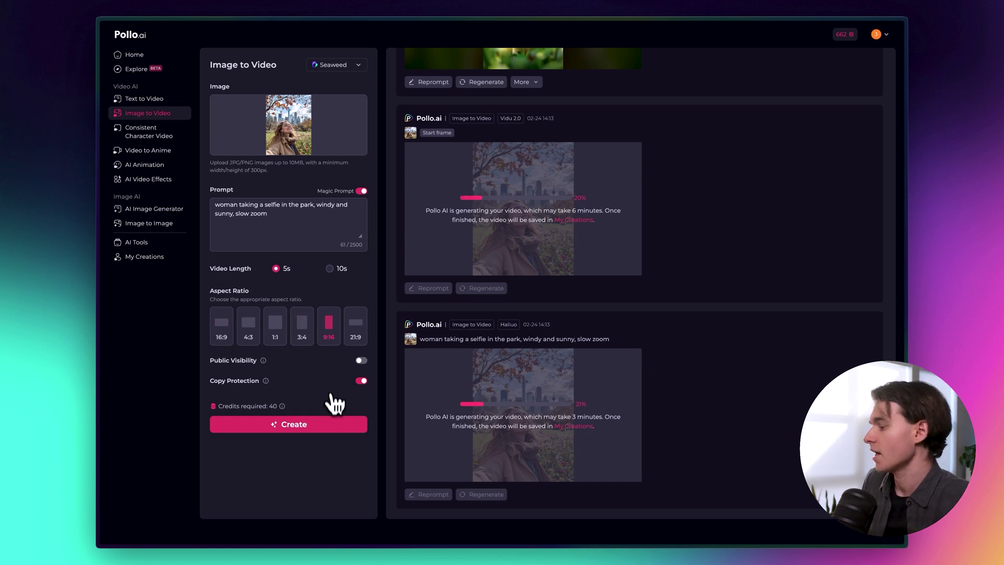
left_click(314, 431)
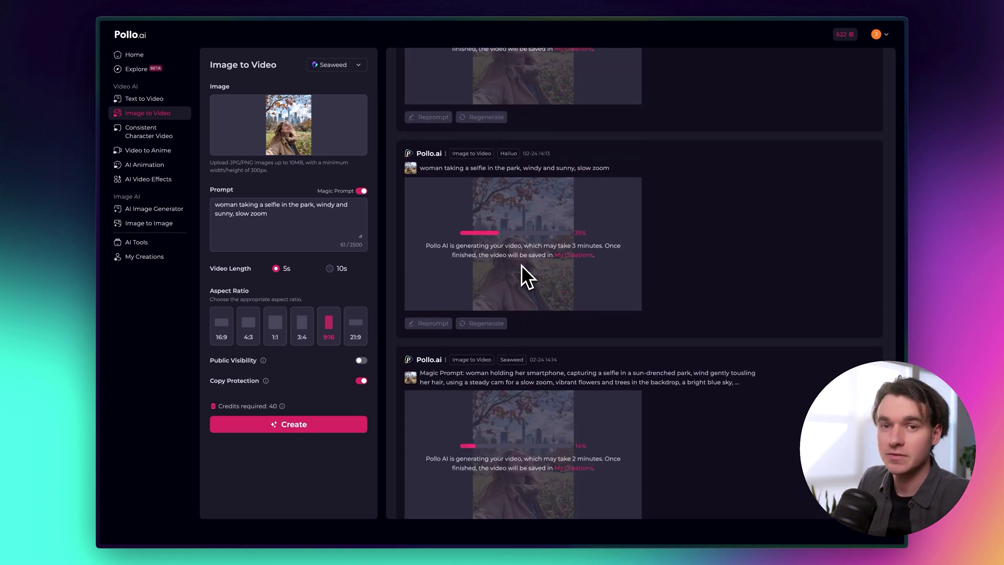
Watch the finished Vidu 2.0 video of the woman in the enlarged preview and close it.
scroll(522, 265, "down", 1)
scroll(533, 305, "down", 1)
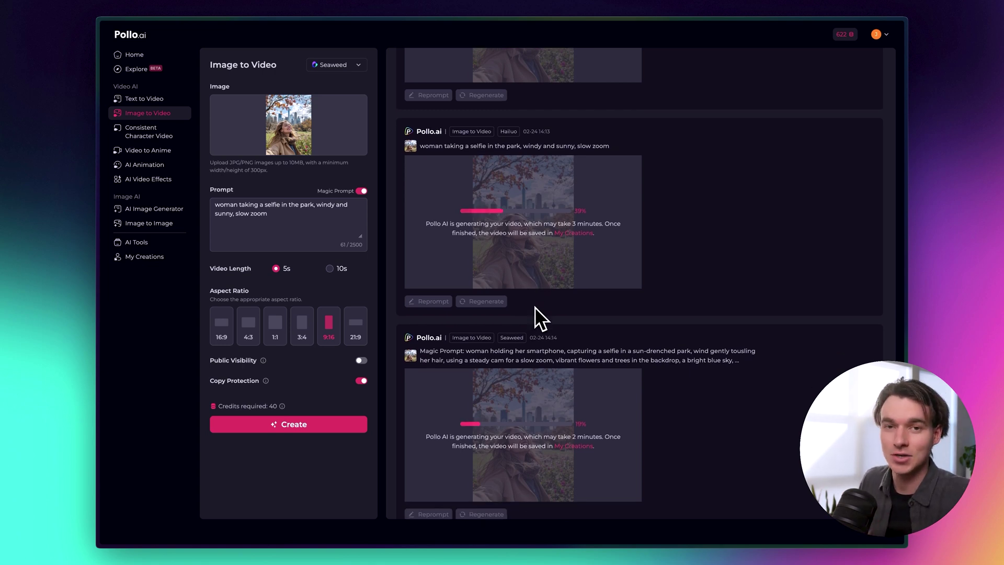
scroll(654, 344, "up", 6)
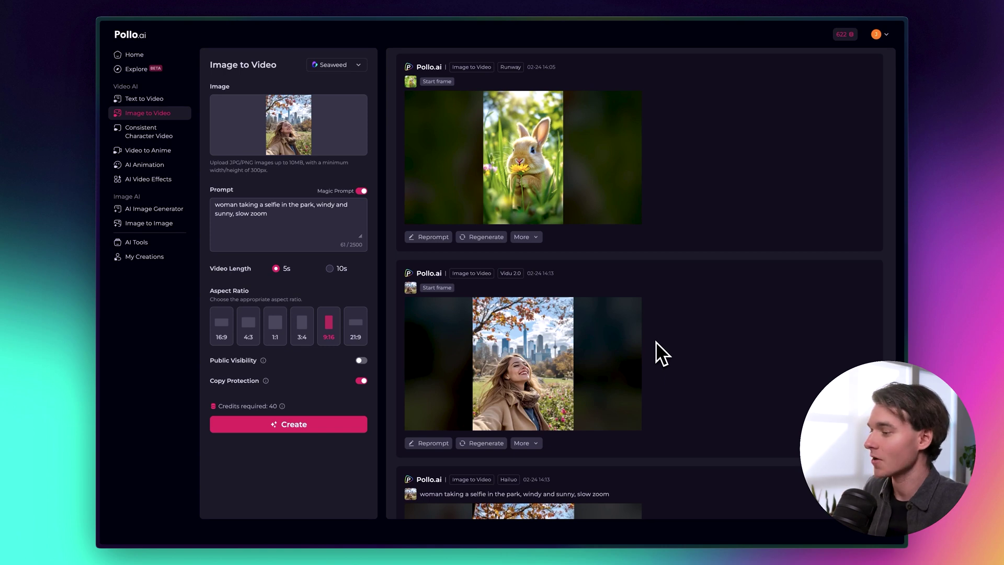
scroll(654, 341, "down", 1)
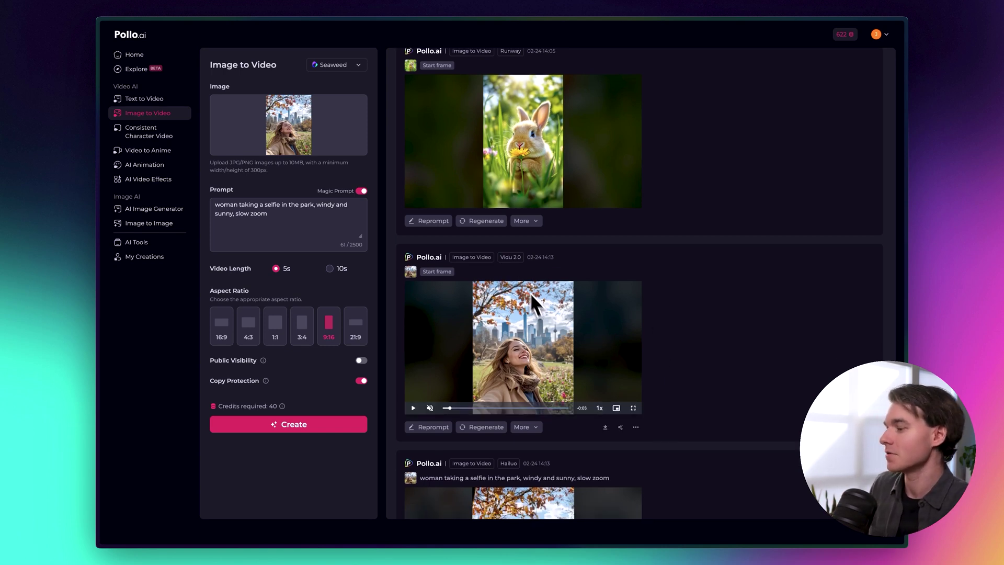
left_click(597, 351)
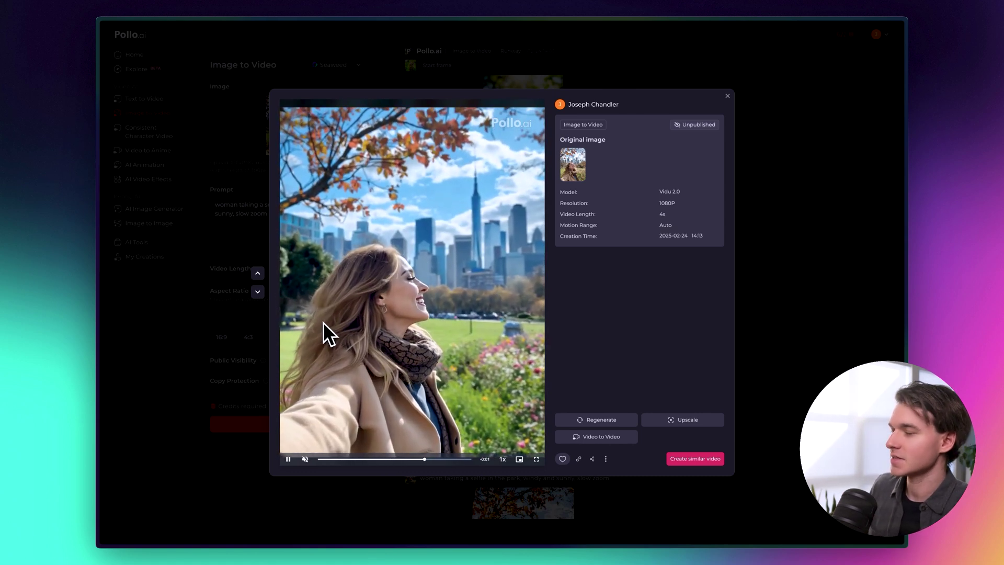
left_click(760, 337)
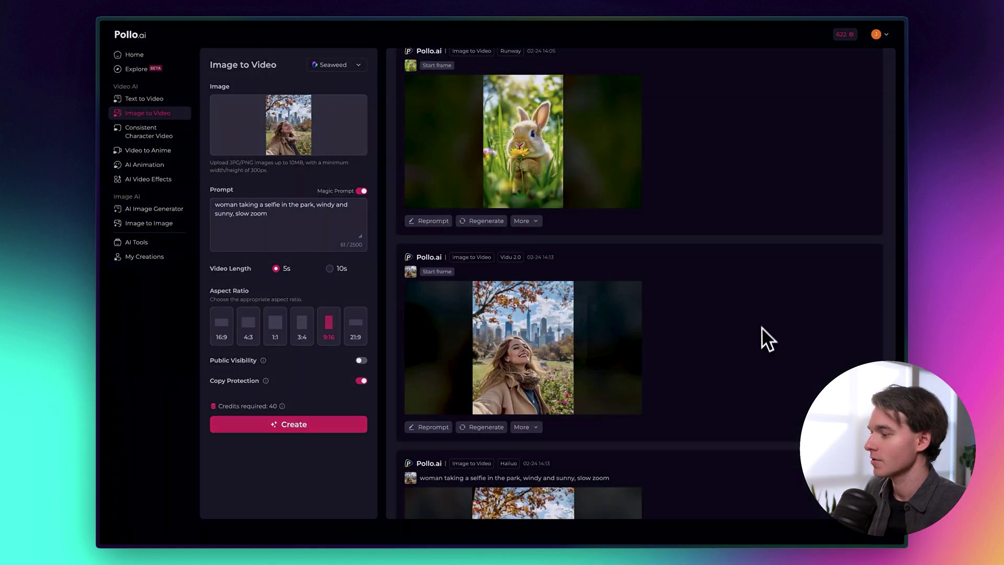
Open the finished Hailuo AI selfie video in the enlarged preview and watch it.
scroll(753, 347, "down", 3)
scroll(748, 349, "up", 2)
scroll(742, 350, "down", 2)
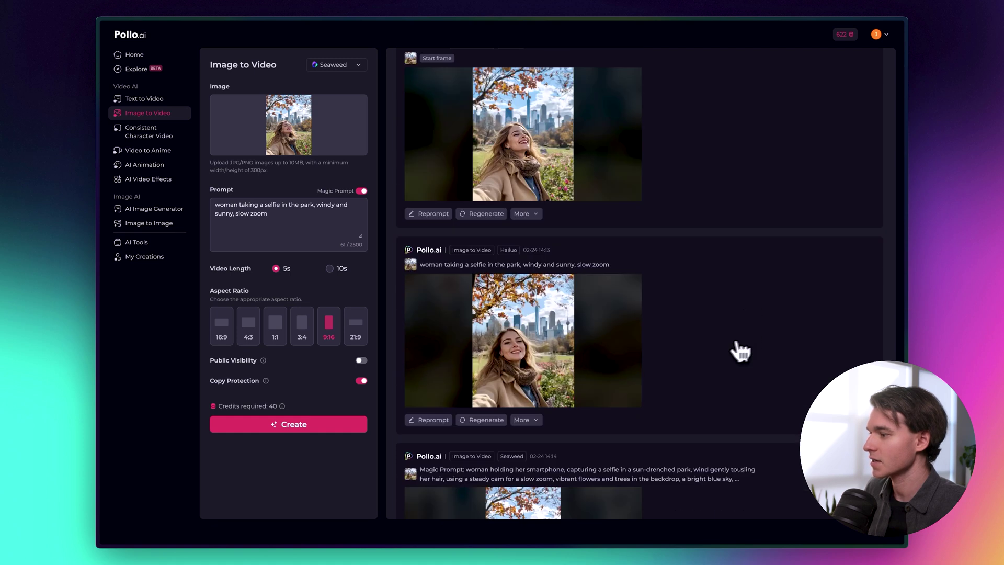
mouse_move(538, 313)
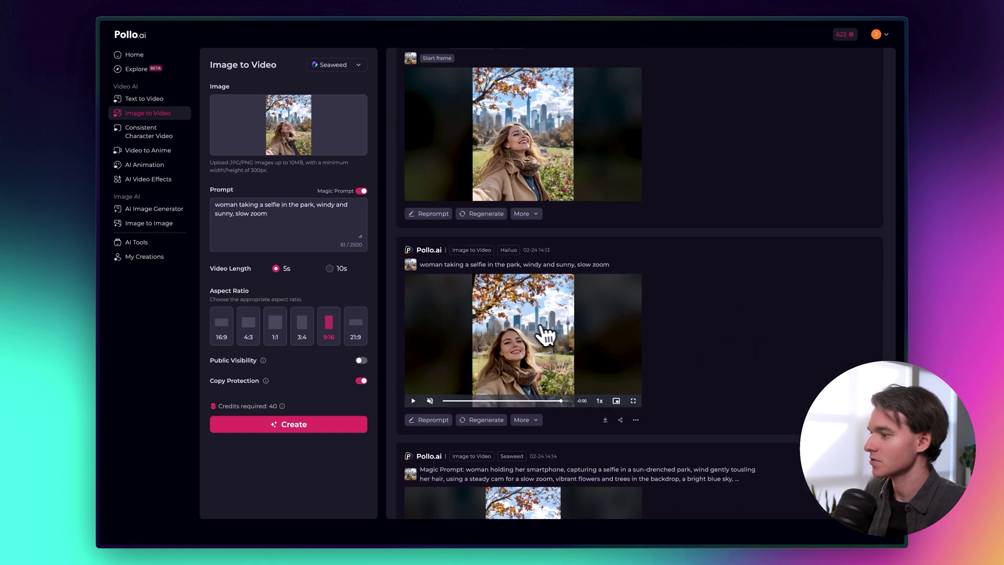
left_click(506, 339)
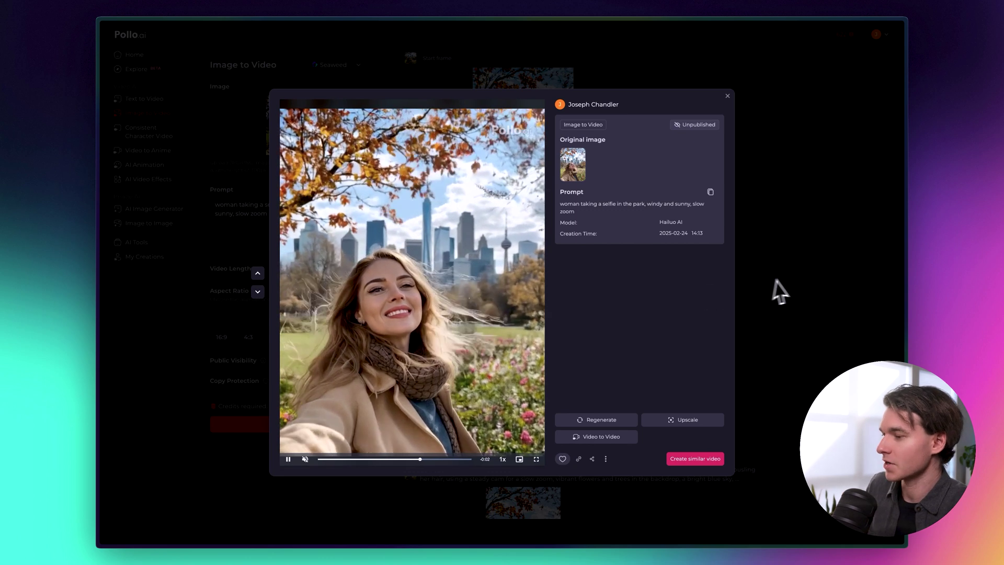
Close the Hailuo AI preview and open the finished Seaweed selfie video in the enlarged preview to watch it.
left_click(756, 291)
scroll(751, 287, "down", 3)
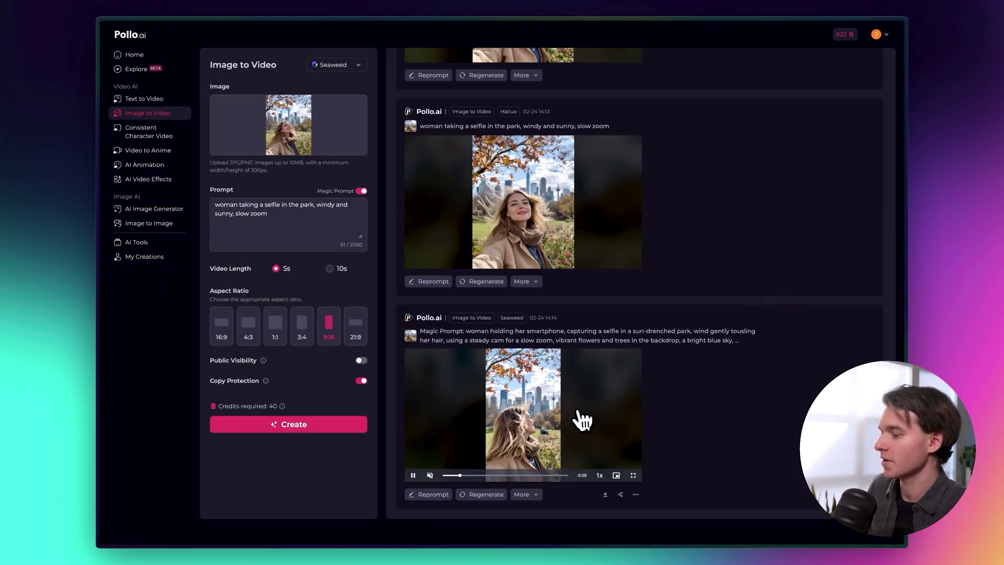
left_click(533, 415)
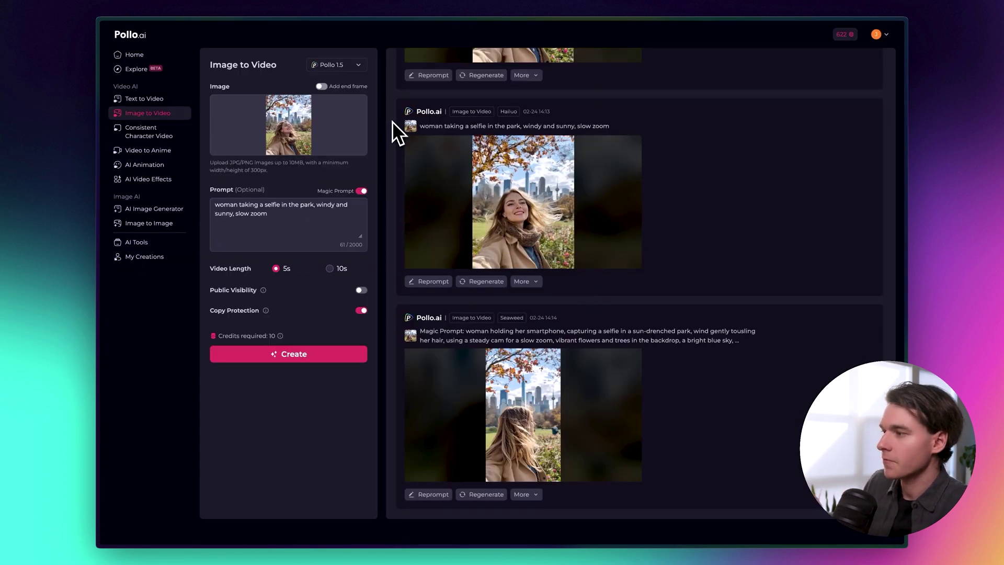
Replace the woman's image with the drifting Ferrari PNG from Downloads and accept the uploaded image without cropping it.
mouse_move(333, 96)
left_click(296, 124)
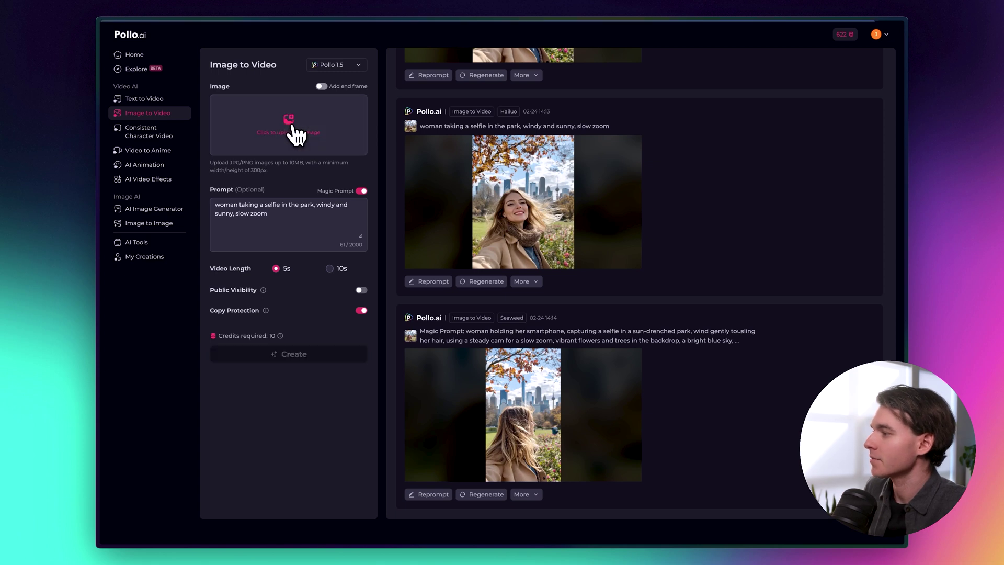
left_click(290, 128)
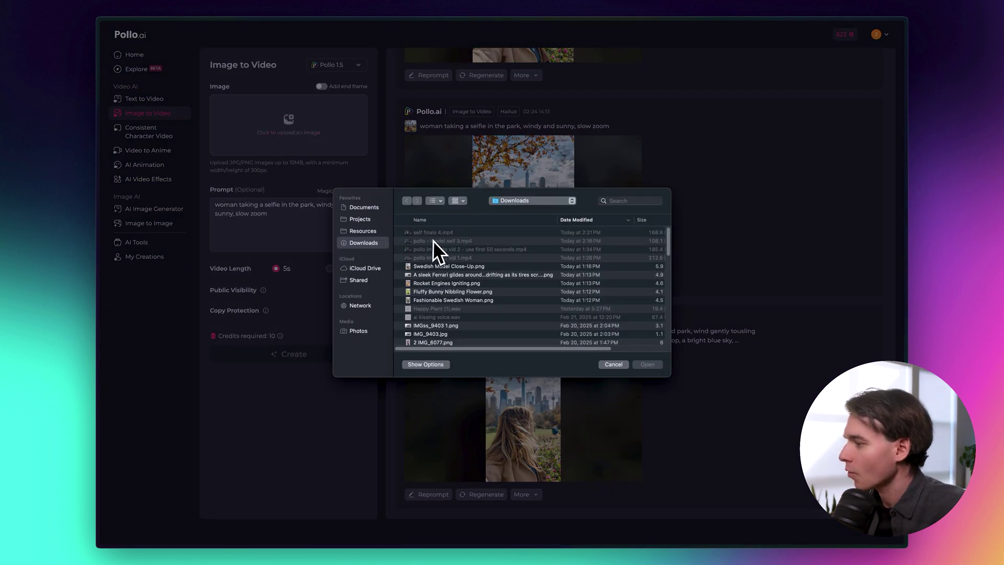
left_click(448, 275)
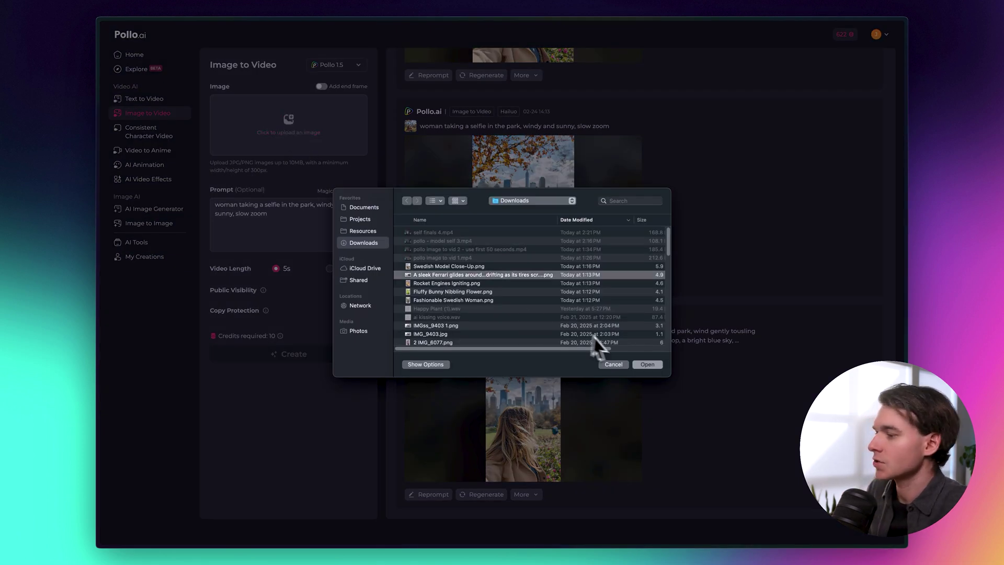
left_click(644, 364)
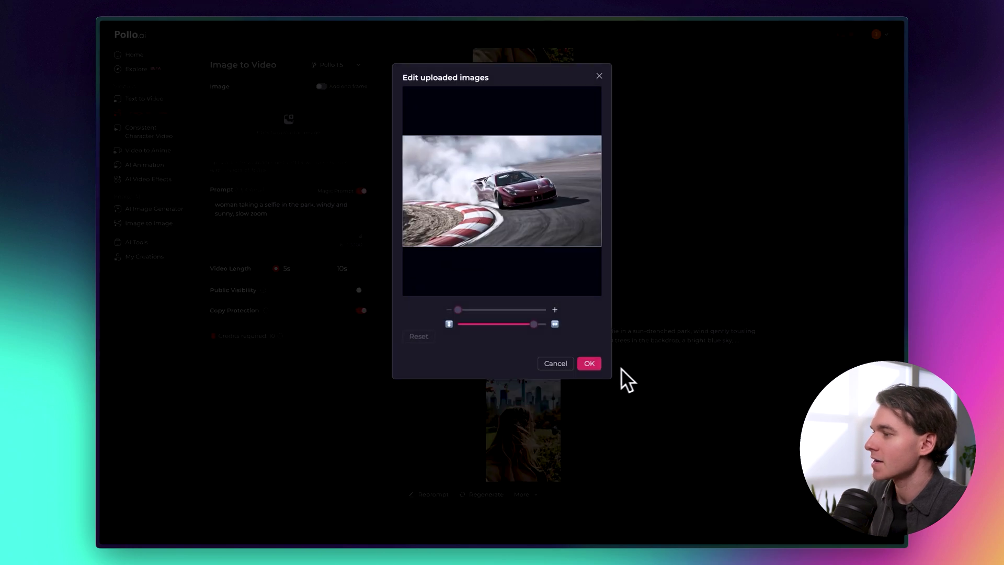
left_click(596, 365)
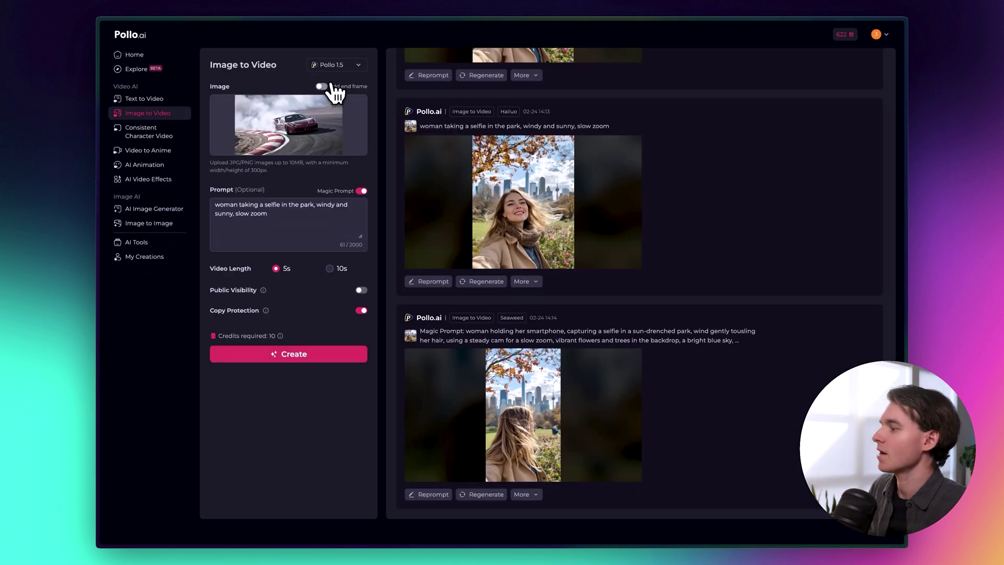
Clear the selfie prompt and start generating a 5s video of the Ferrari with Pollo 1.5 and no prompt.
triple_click(266, 214)
key("BackSpace")
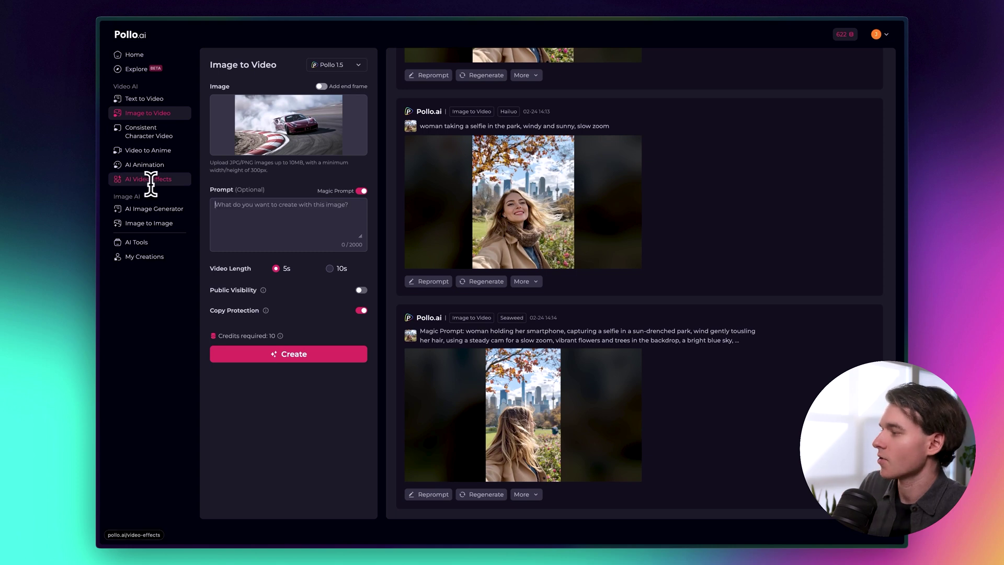
left_click(320, 67)
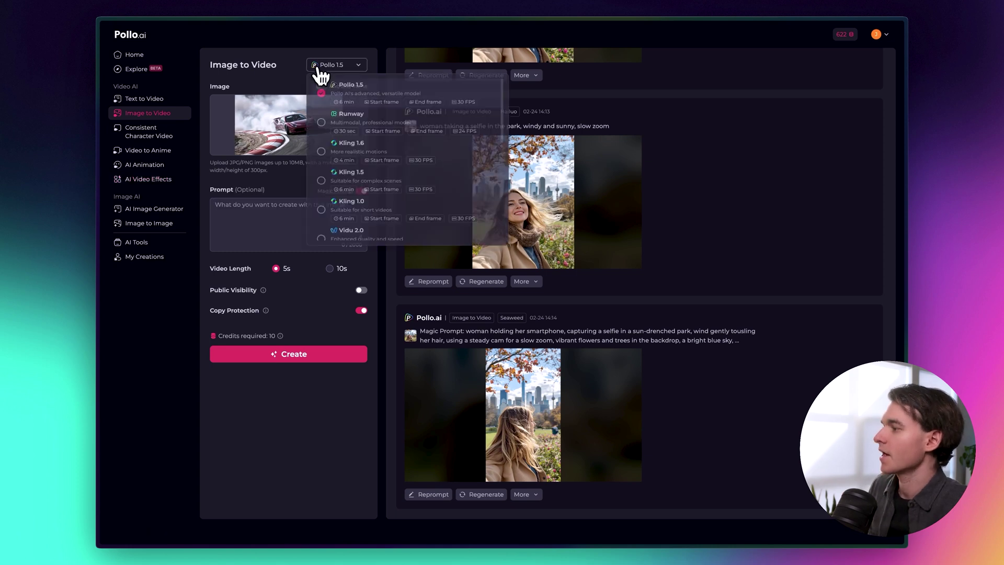
left_click(388, 103)
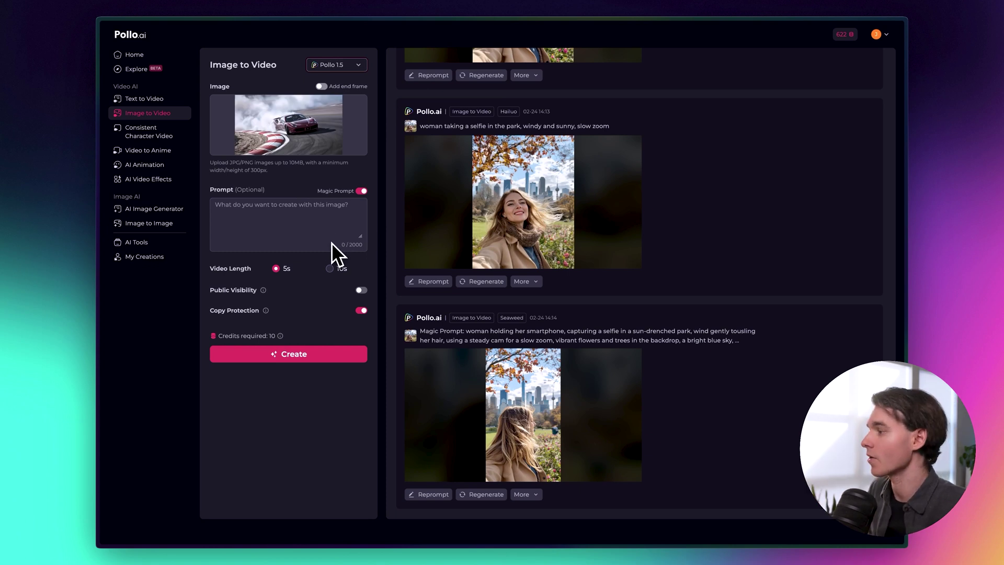
left_click(292, 202)
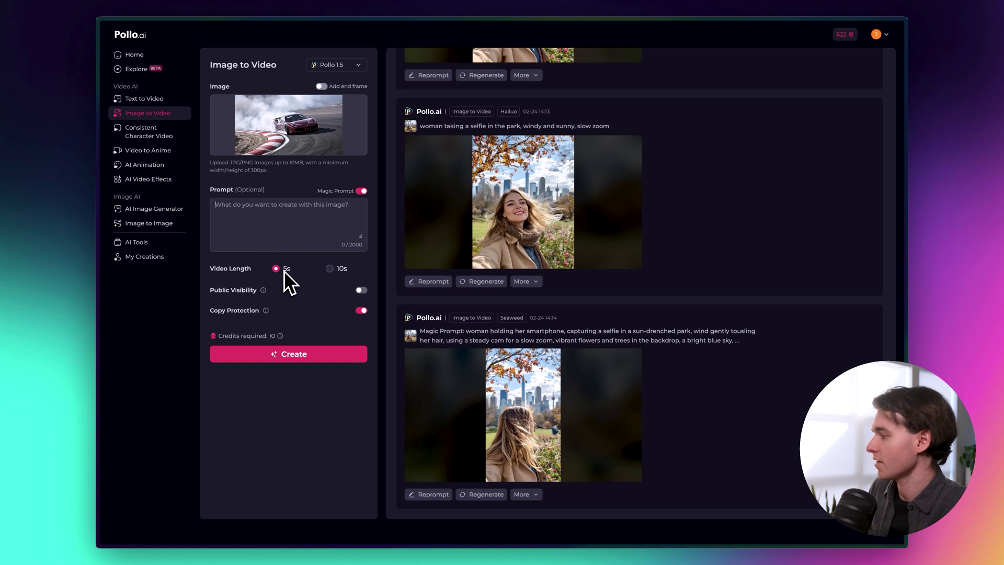
left_click(297, 361)
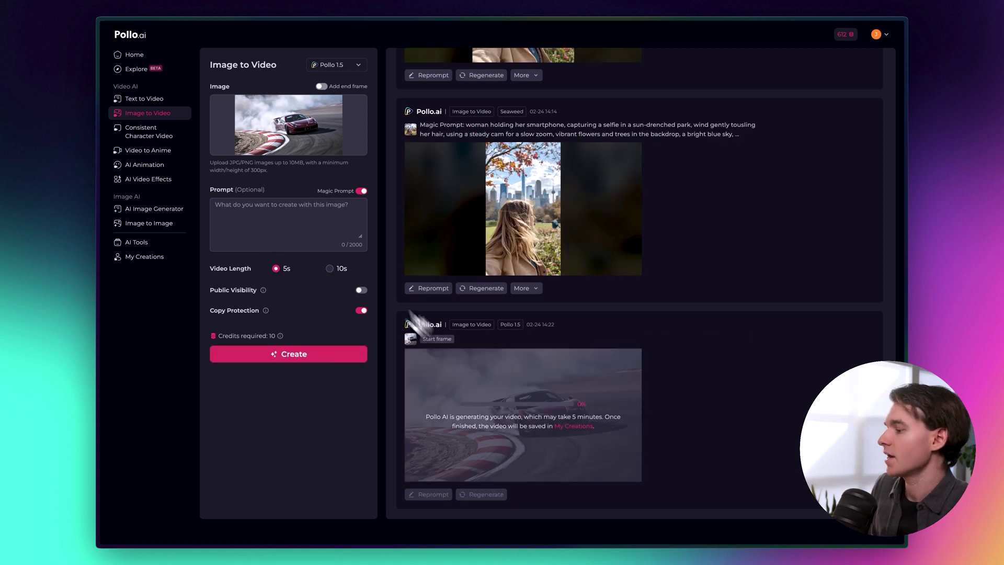
Switch the model to Luma AI and start generating the Ferrari video without a prompt.
left_click(345, 65)
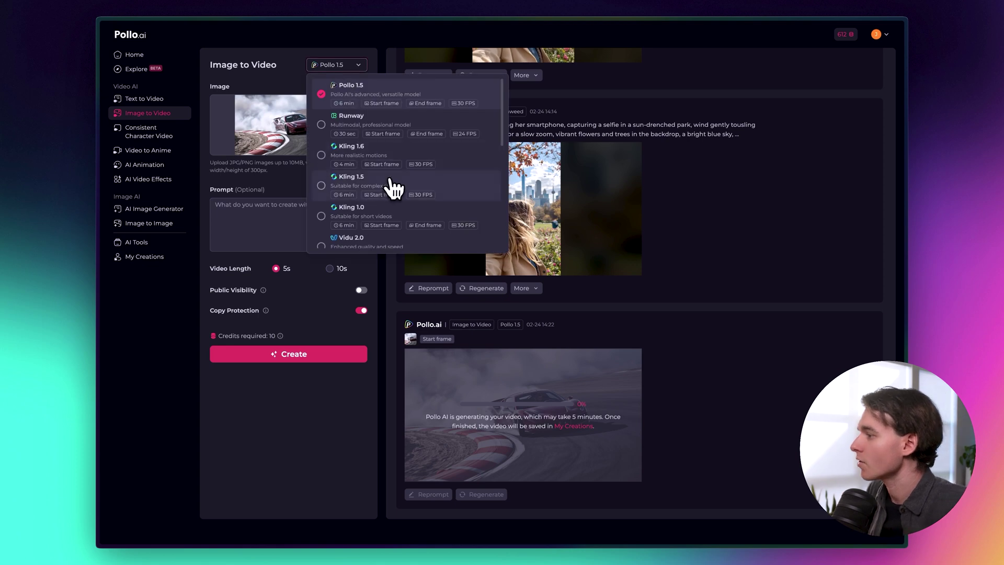
scroll(405, 180, "down", 5)
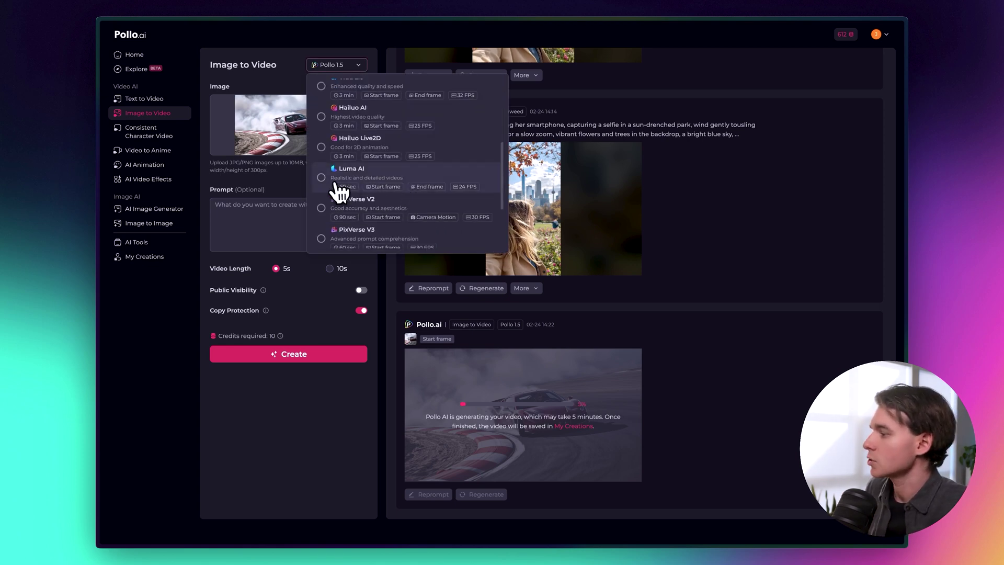
left_click(328, 180)
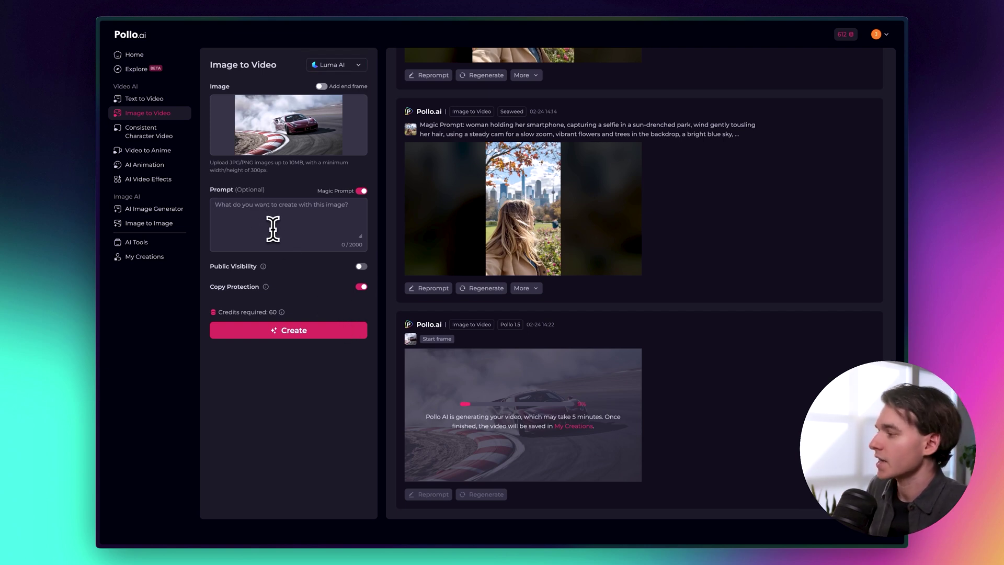
left_click(297, 335)
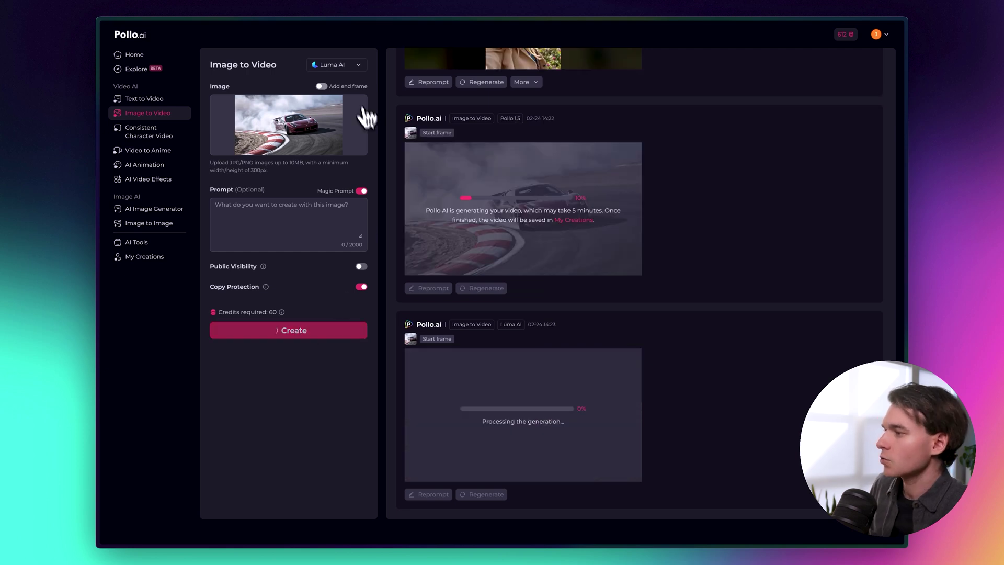
Switch the video generation model to PixVerse V3.
left_click(350, 65)
scroll(390, 207, "down", 2)
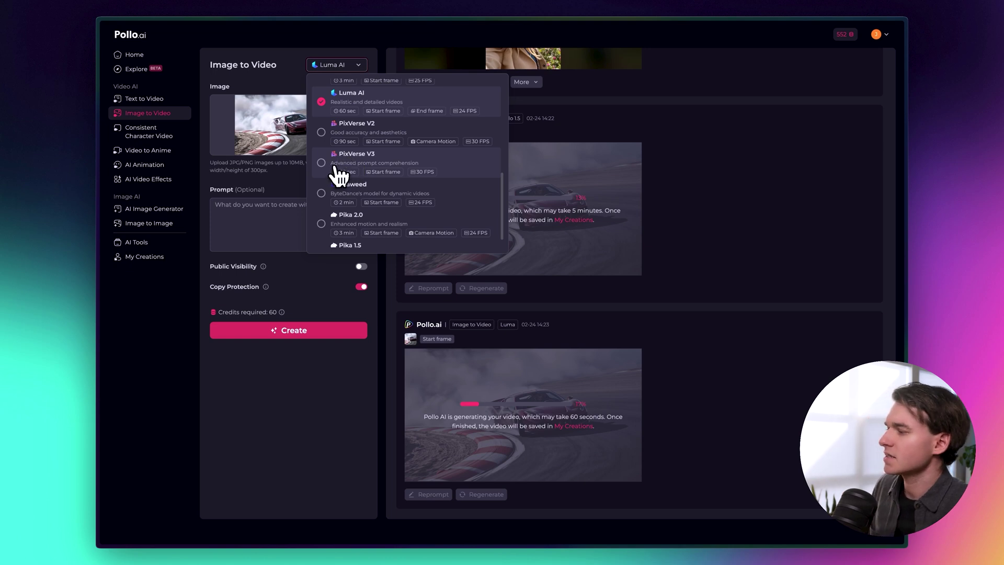
left_click(339, 174)
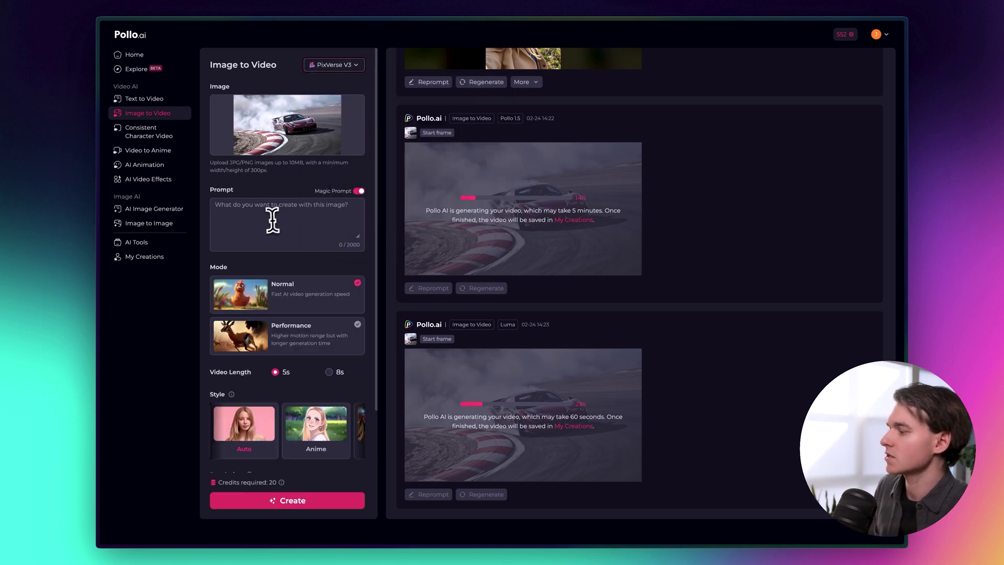
Enter the prompt "smoke behind ferrari as it takes a quick turn on a race track. intense action, zoom in slowly".
left_click(319, 199)
type("smoke behind")
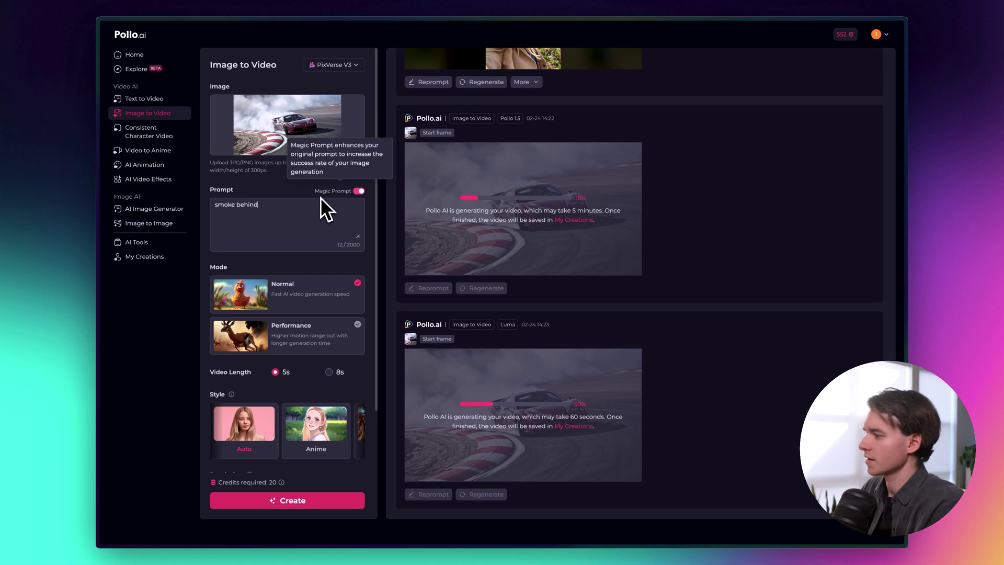
type(" ferrari as ")
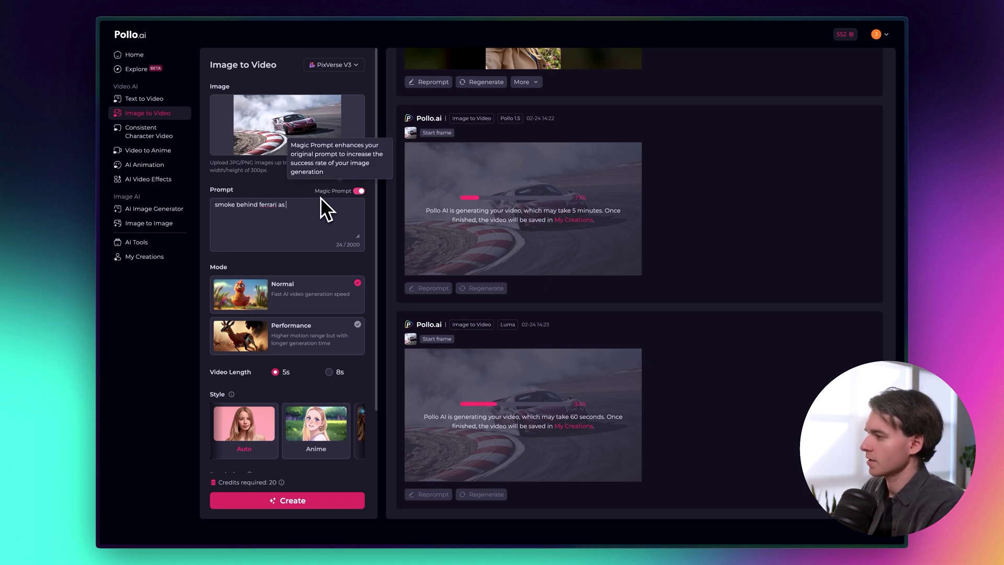
type("it takes a quick turn on a ")
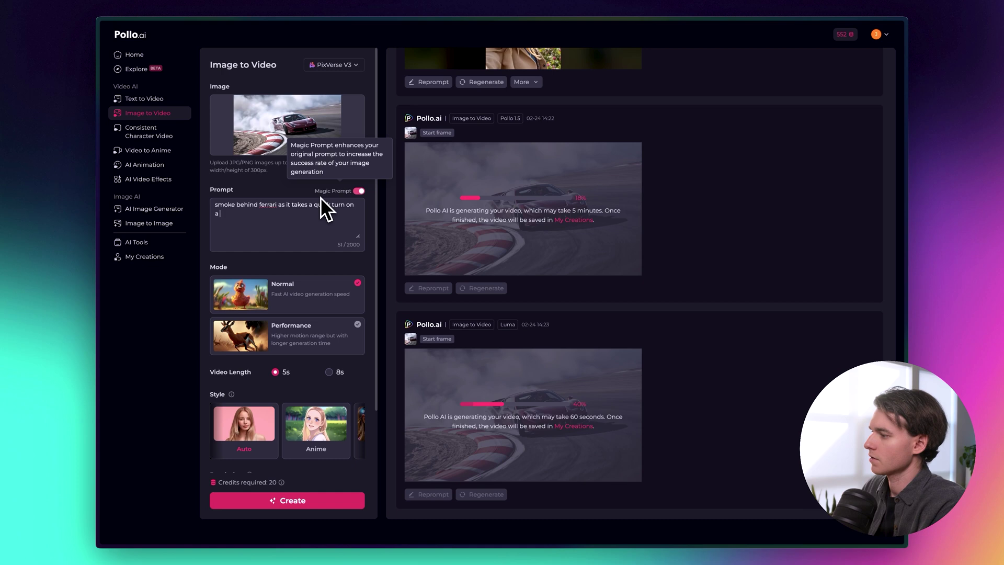
type("race track. intense action, zoom in slowly")
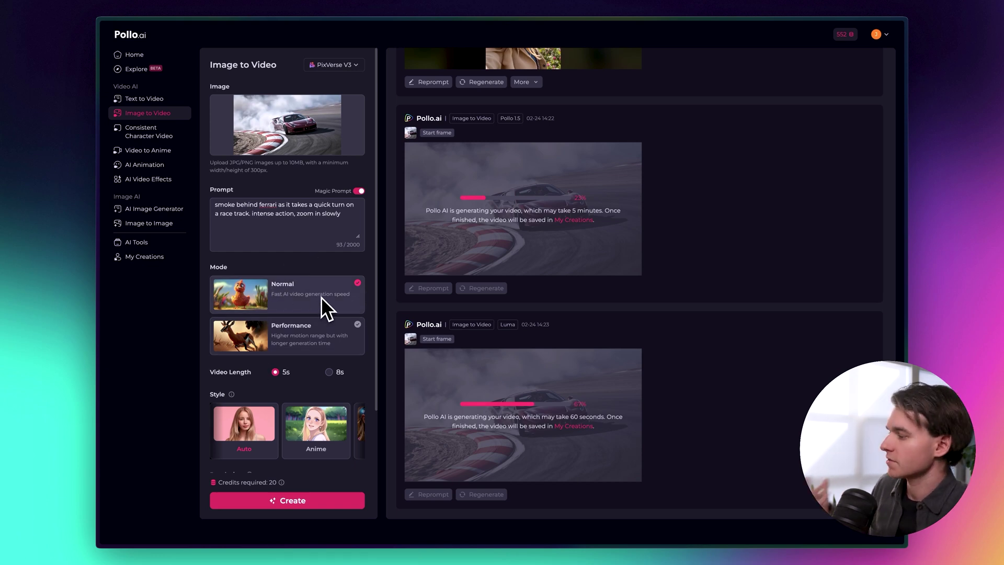
Look through the style options, set the resolution to 540P and start generating the 5s PixVerse V3 video of the Ferrari.
scroll(321, 296, "down", 3)
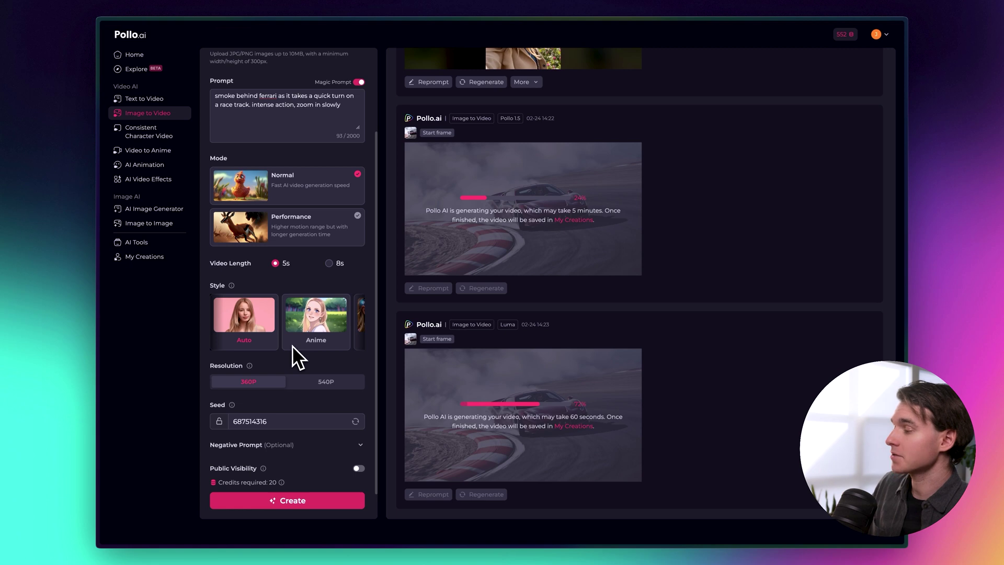
scroll(304, 340, "right", 2)
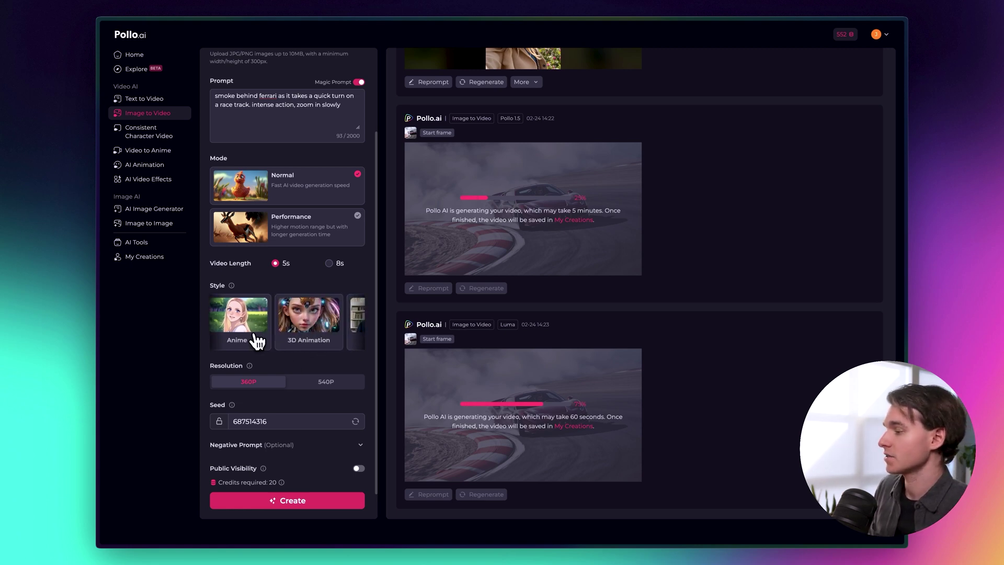
scroll(303, 339, "left", 2)
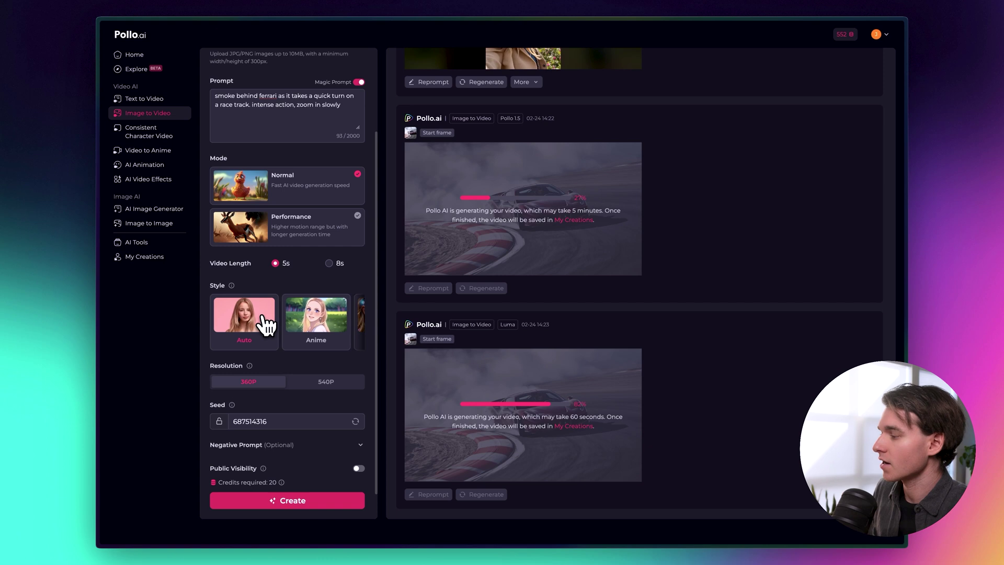
scroll(311, 360, "down", 1)
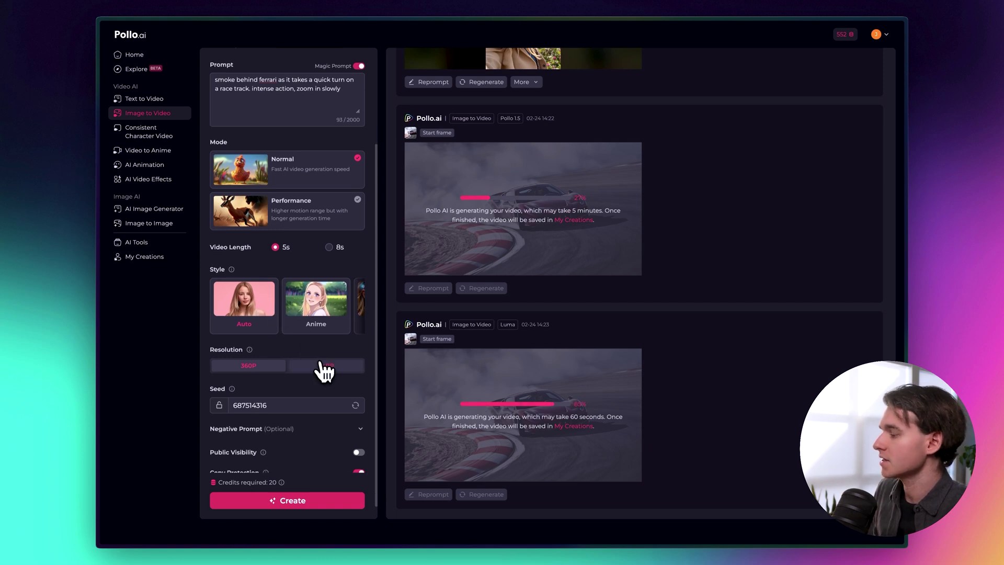
left_click(319, 369)
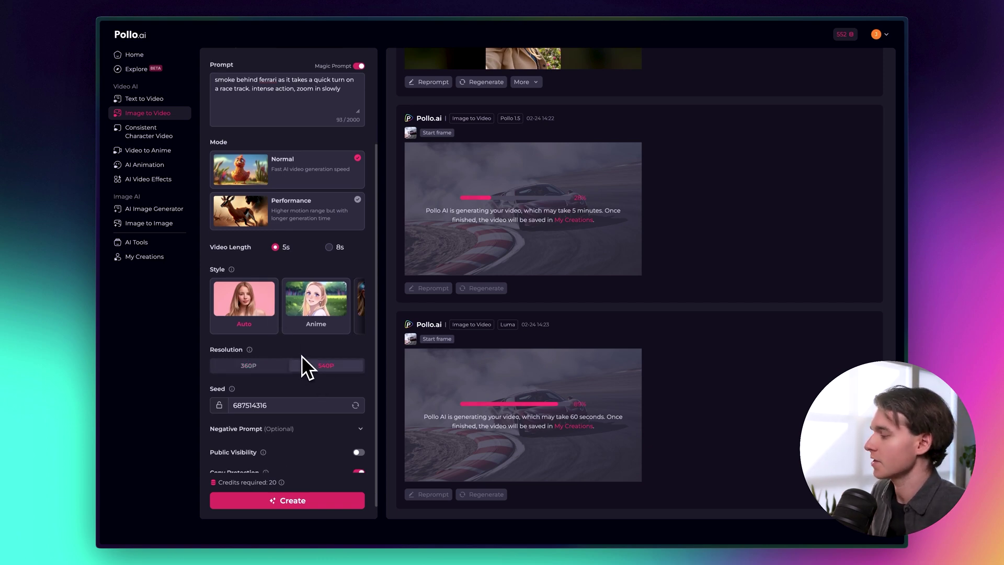
scroll(301, 355, "down", 1)
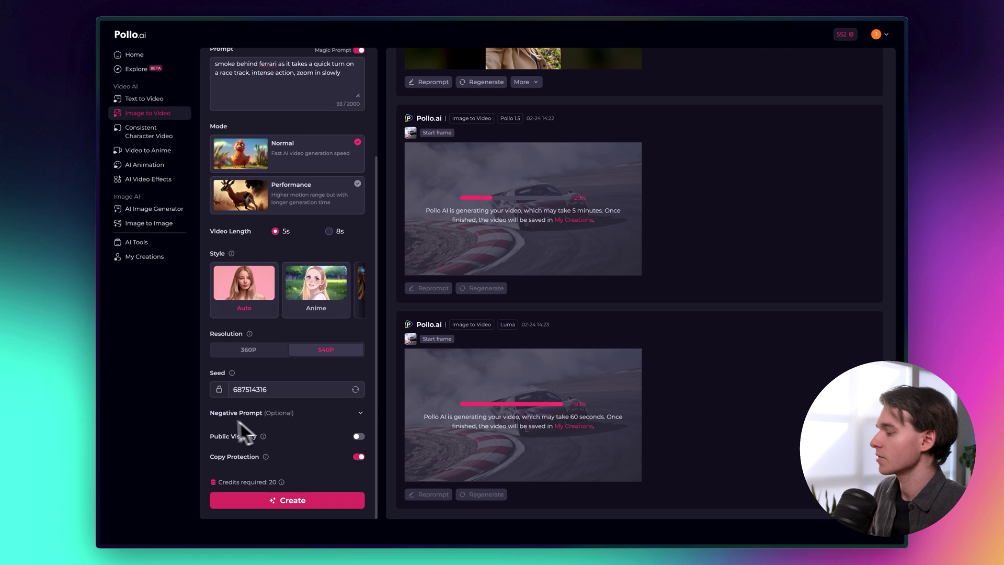
left_click(272, 500)
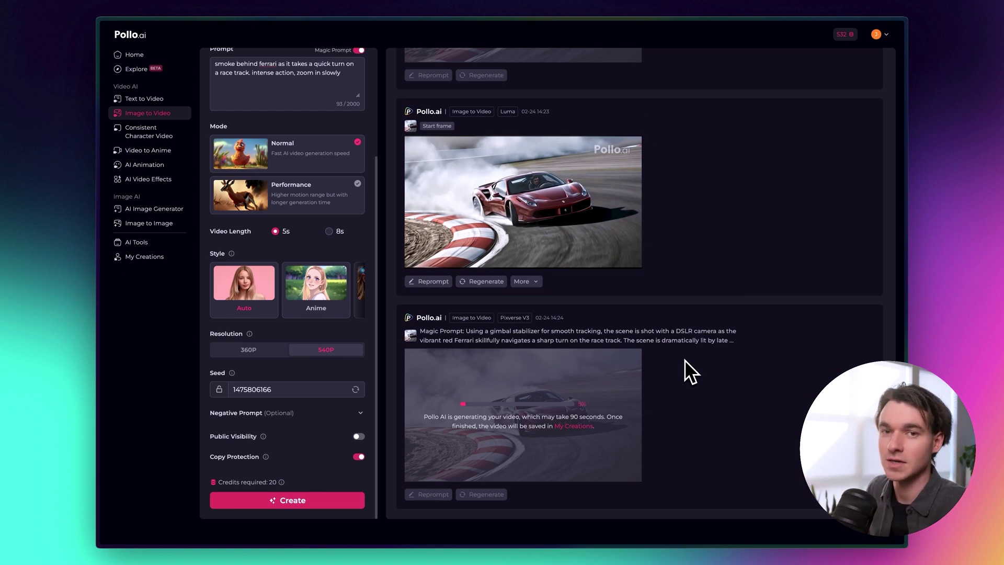
Watch the finished Pollo 1.5 video of the Ferrari in the enlarged preview and close it.
scroll(682, 357, "up", 3)
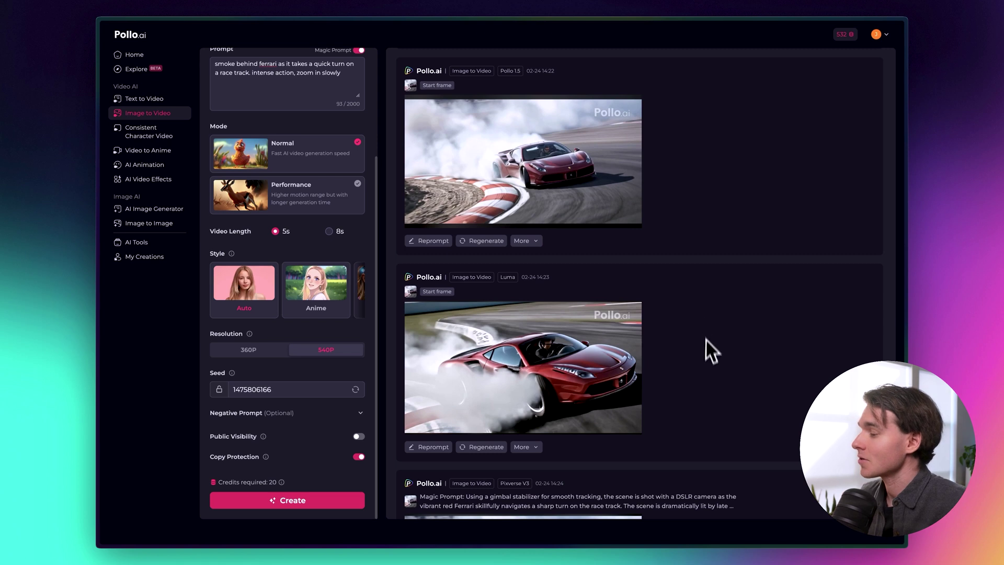
scroll(704, 339, "down", 3)
scroll(707, 353, "up", 3)
mouse_move(565, 189)
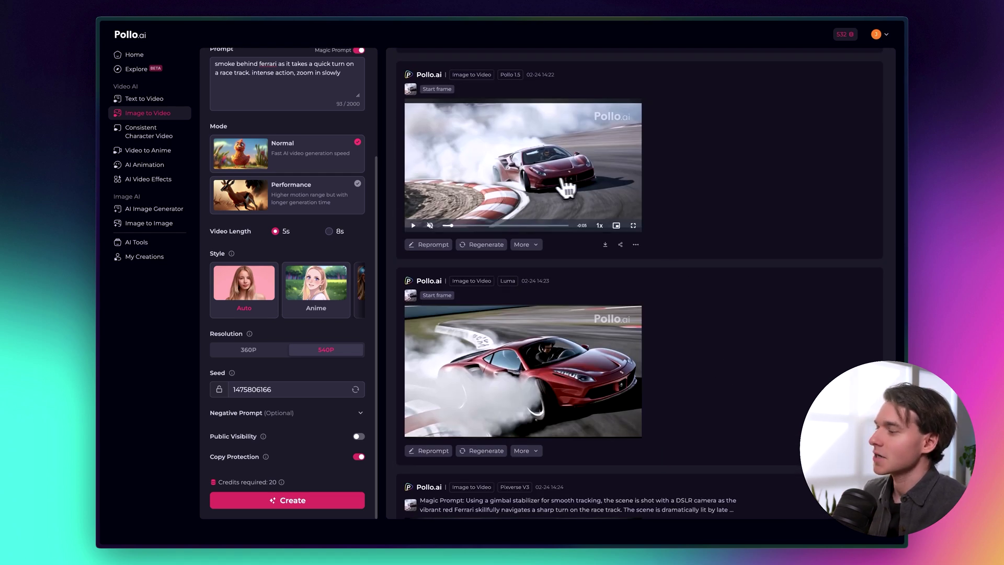
left_click(507, 167)
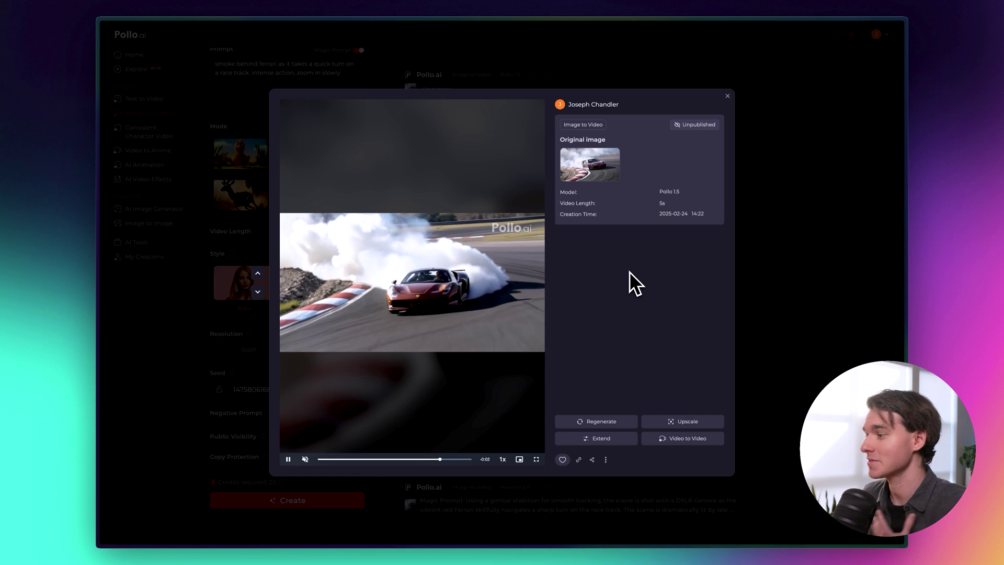
left_click(762, 265)
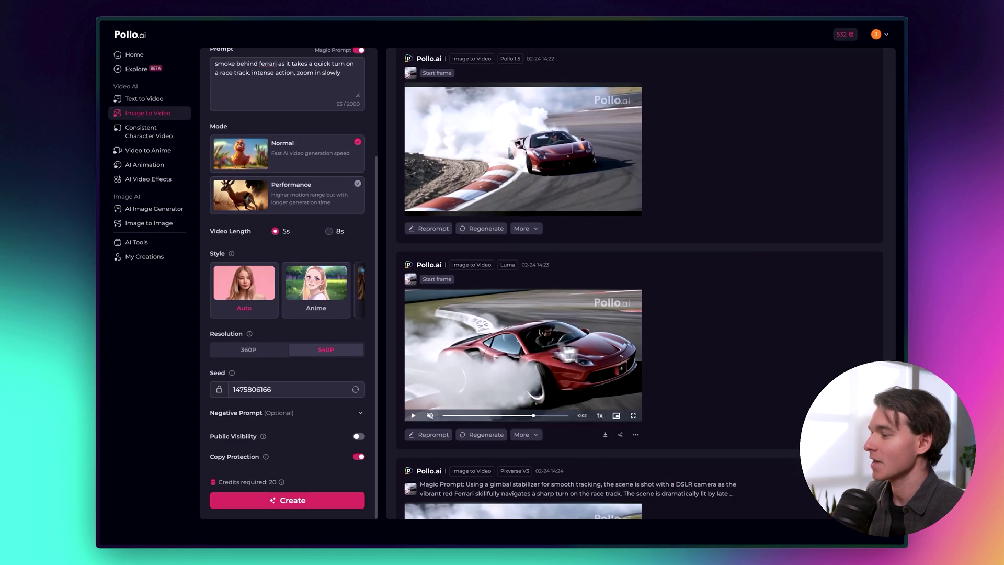
Watch the finished Luma AI video of the Ferrari in the enlarged preview, close it and go to the PixVerse V3 result.
left_click(521, 347)
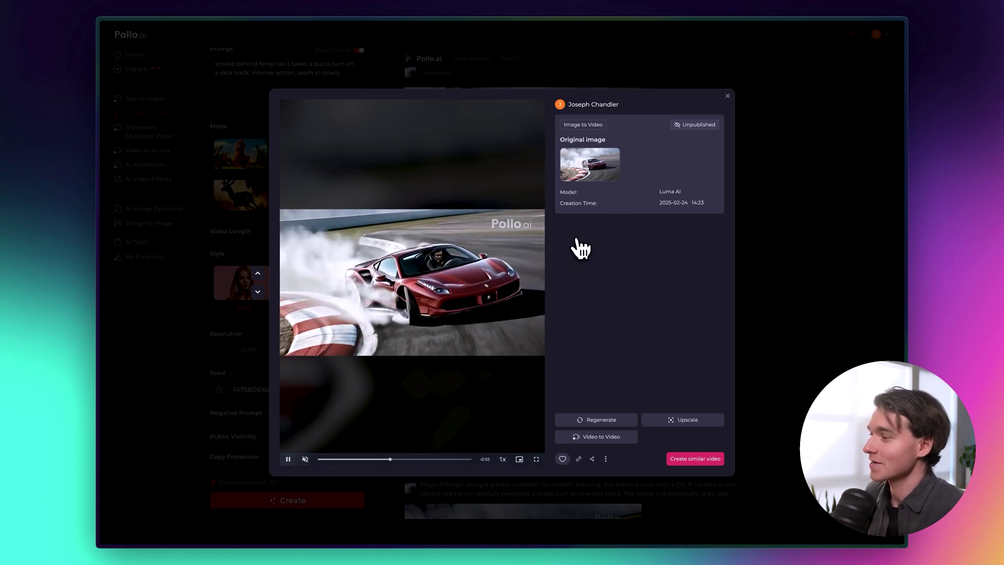
left_click(734, 220)
scroll(734, 220, "down", 3)
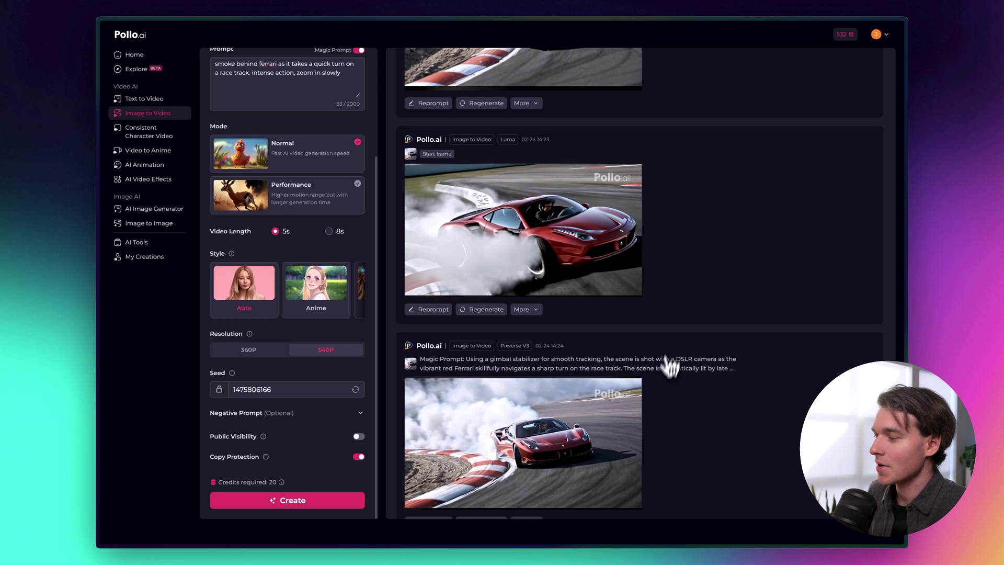
Watch the finished PixVerse V3 video of the Ferrari, view its generation details in the enlarged preview and close it.
scroll(657, 394, "down", 1)
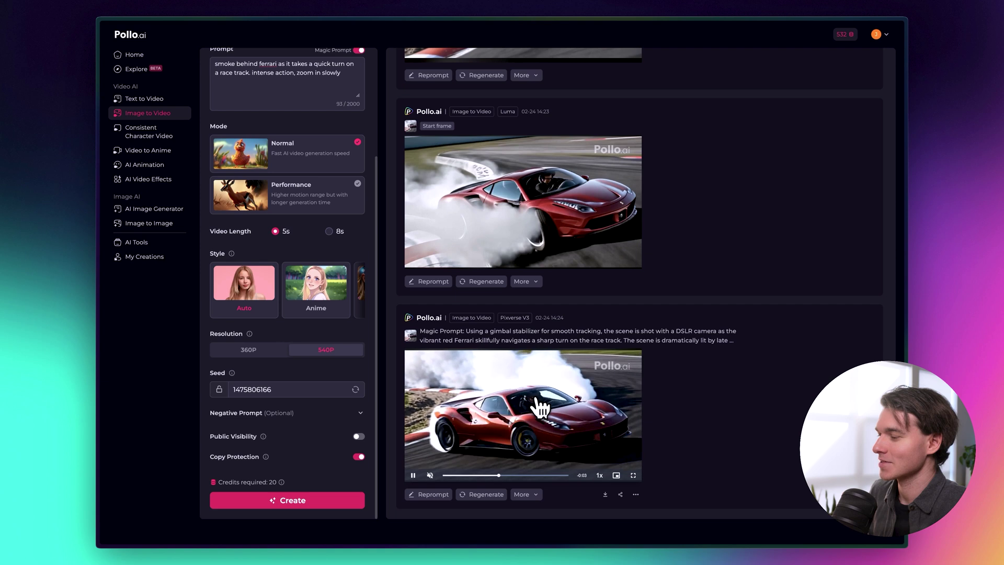
mouse_move(673, 430)
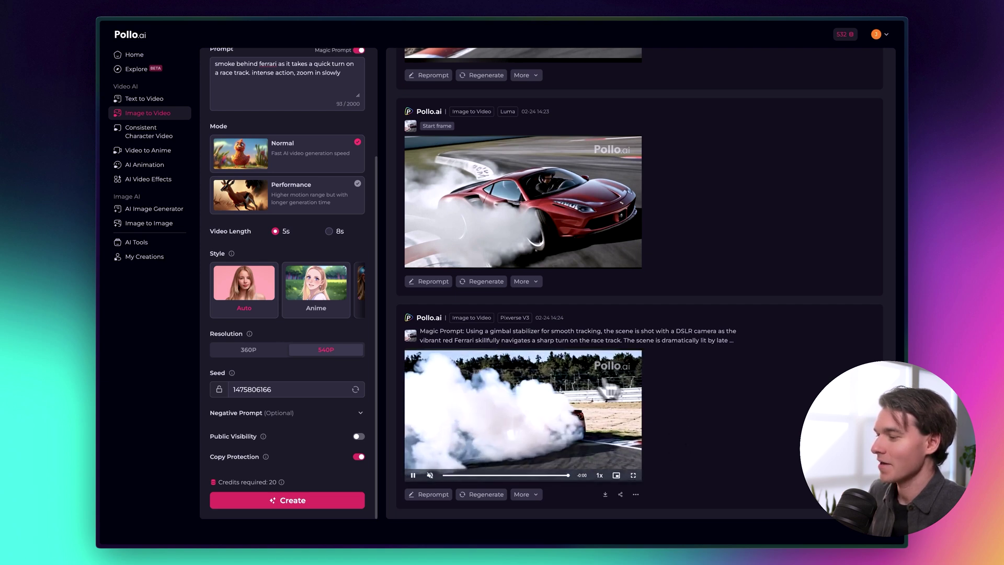
left_click(538, 406)
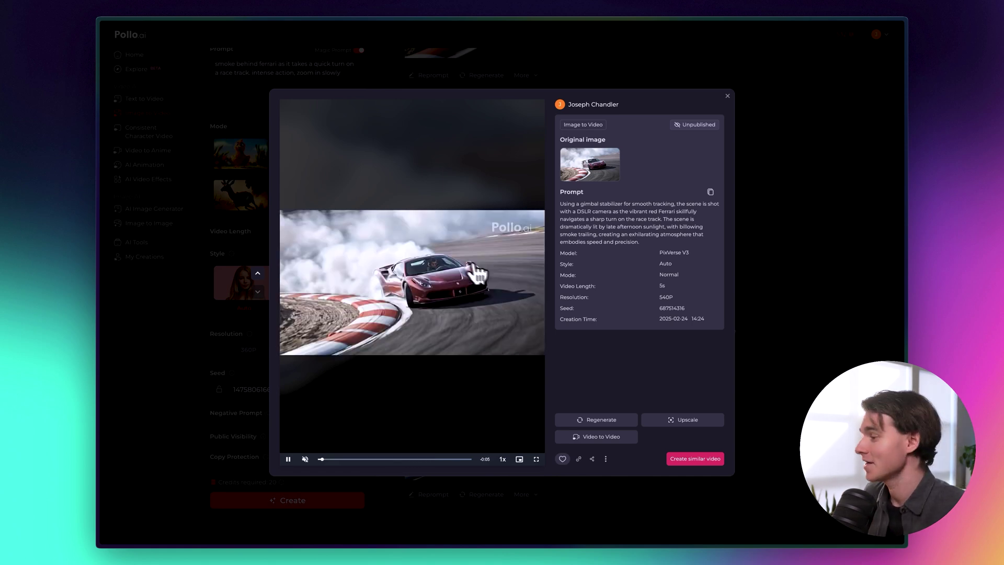
left_click(767, 464)
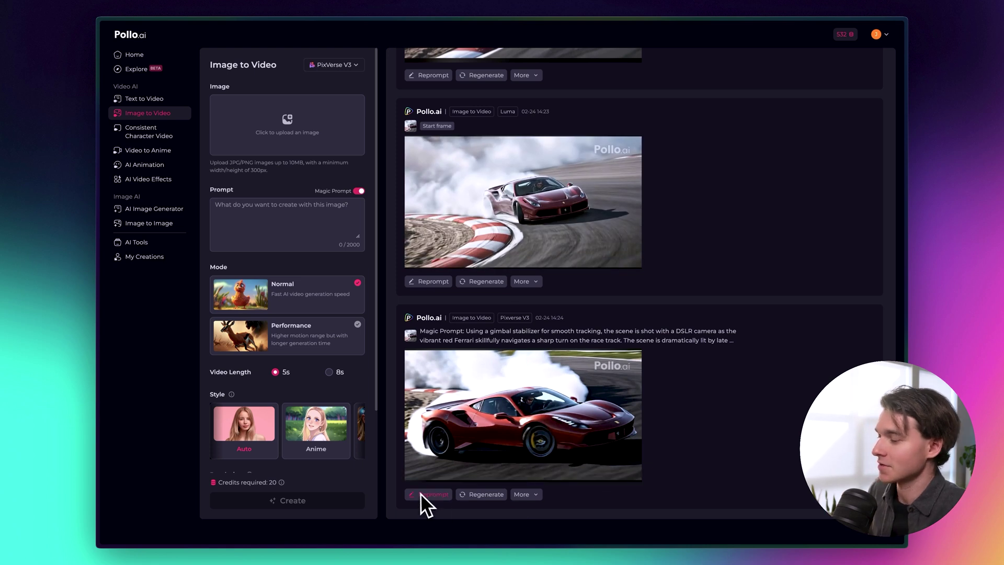
Go through the reprompt, regenerate, download, share and copy-link options of the PixVerse V3 Ferrari video.
mouse_move(513, 497)
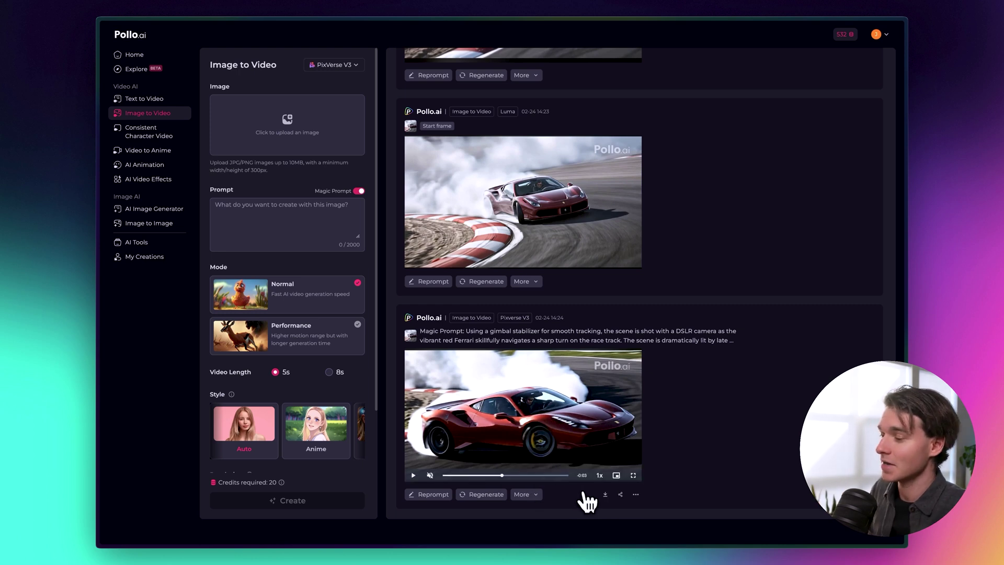
mouse_move(606, 494)
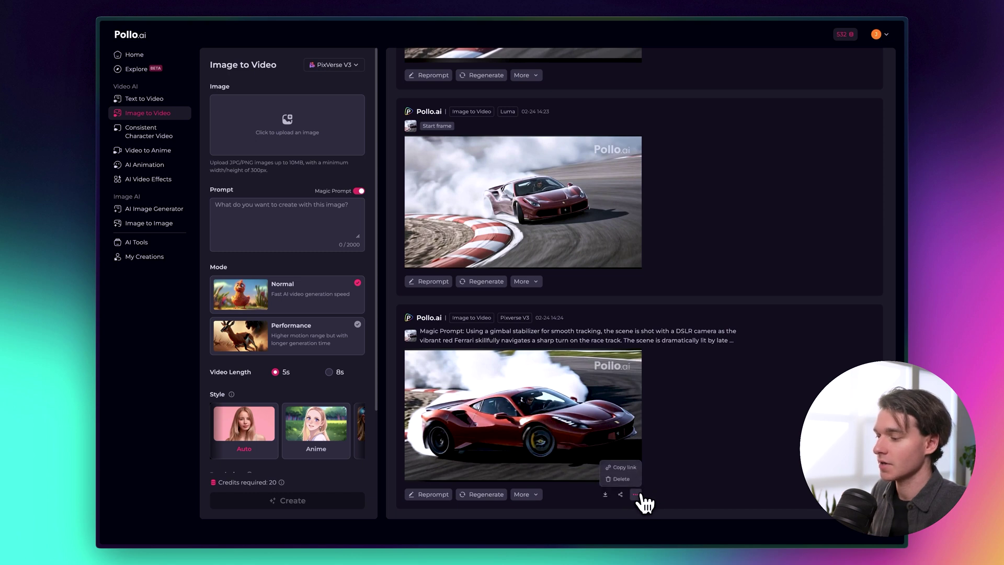
left_click(629, 468)
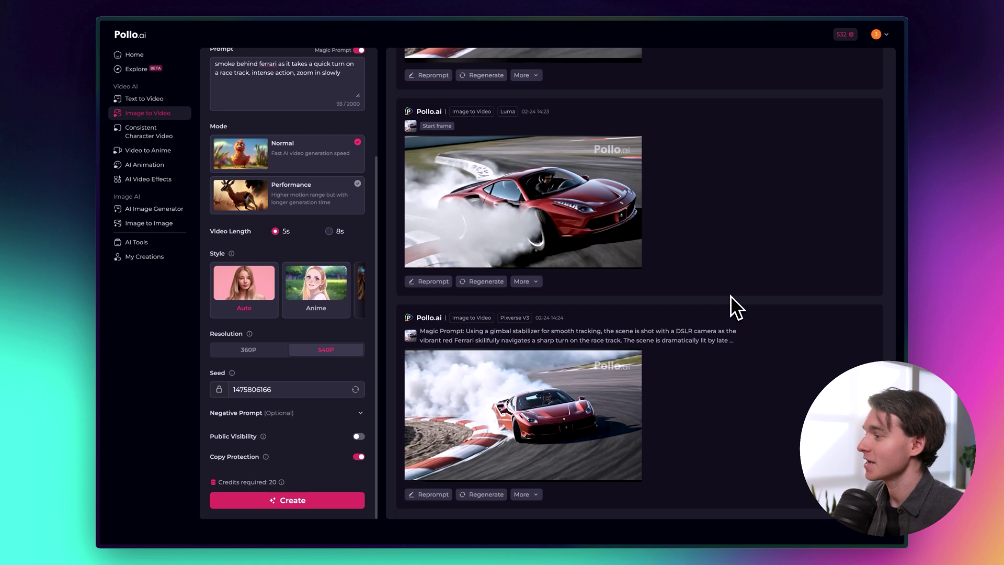
mouse_move(601, 264)
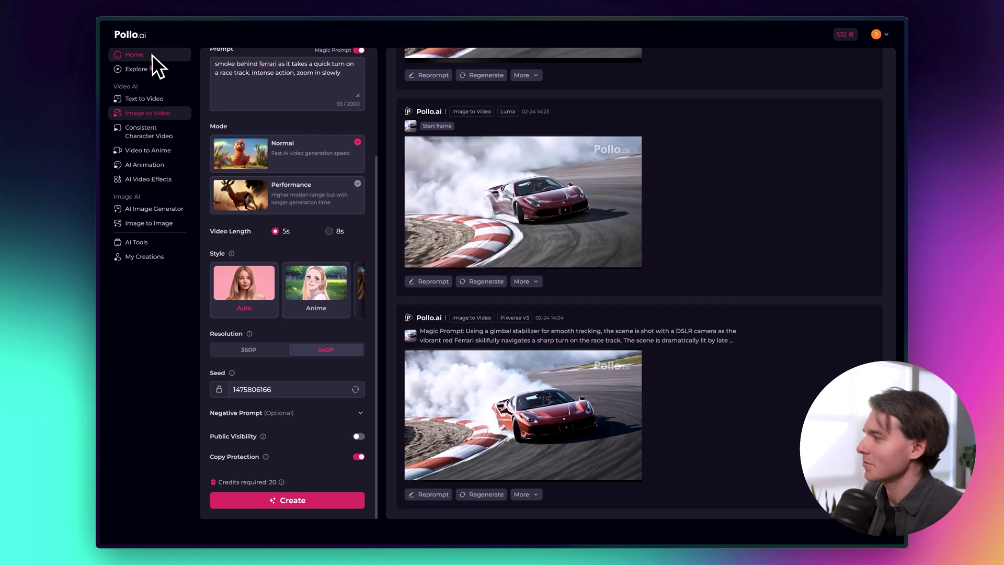
Look through the text-to-video, consistent character, video-to-anime and AI animation generators, including the animation style choices.
left_click(148, 100)
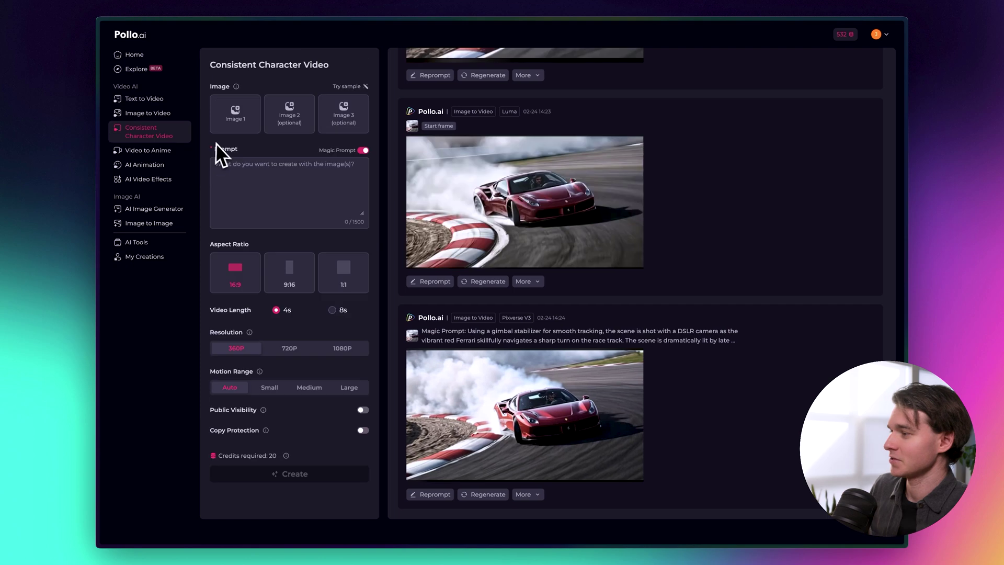
left_click(163, 152)
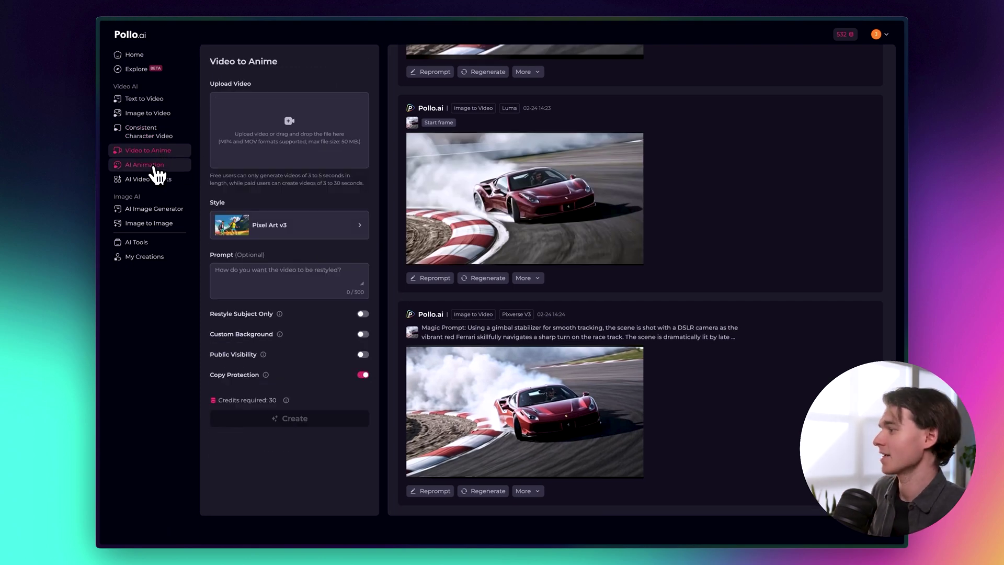
left_click(157, 166)
left_click(283, 219)
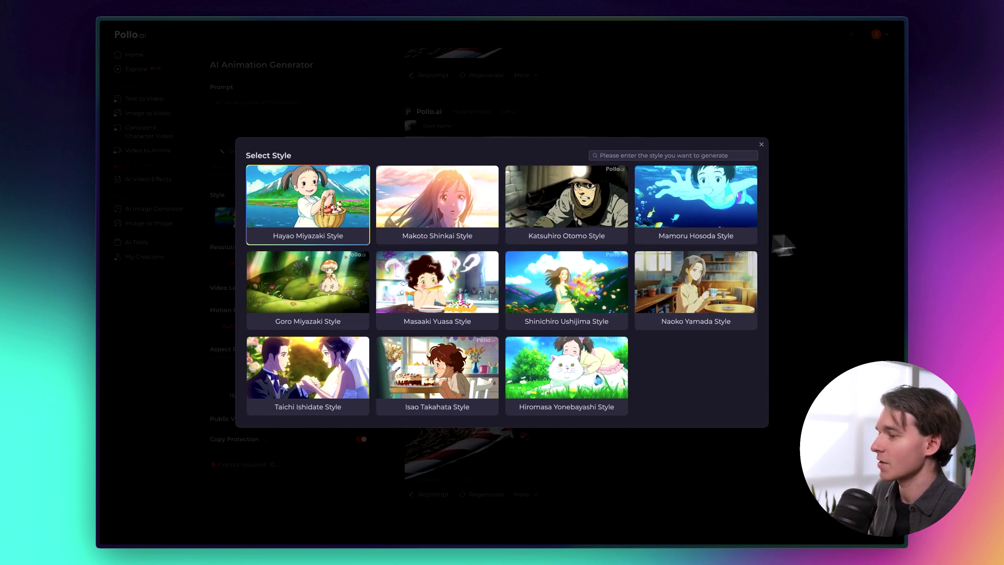
left_click(215, 215)
Browse the AI video effects and templates gallery.
left_click(147, 178)
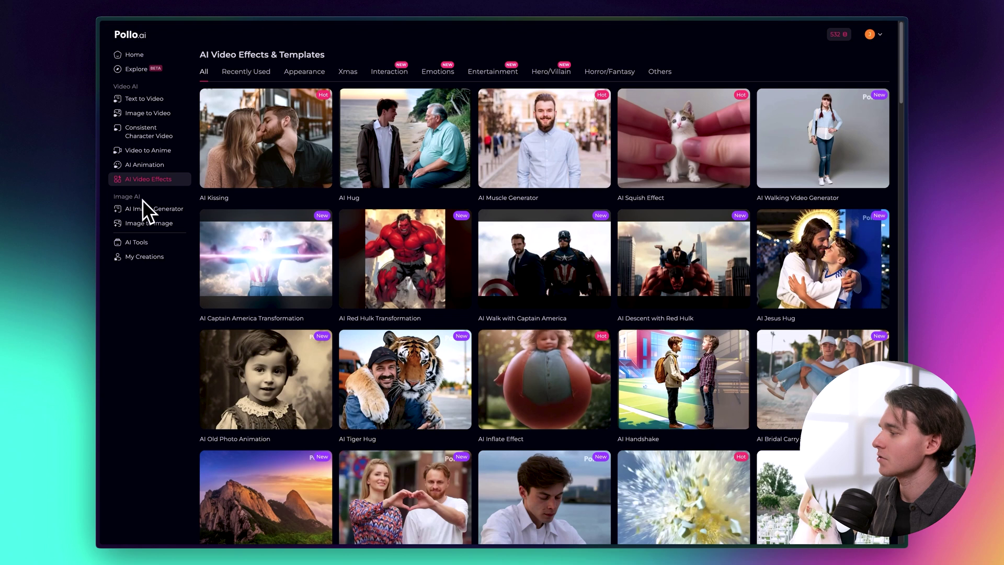
mouse_move(211, 238)
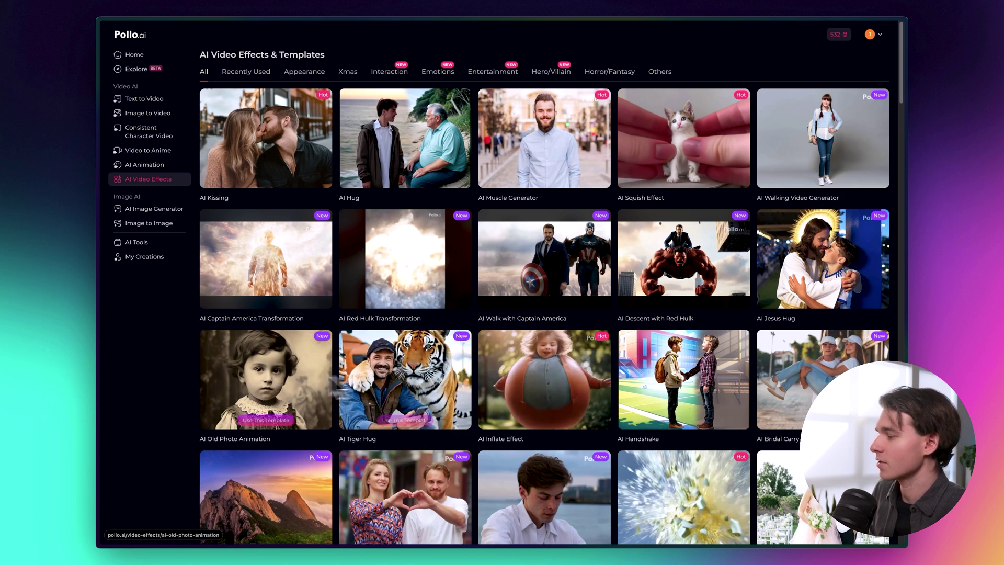
scroll(308, 434, "down", 2)
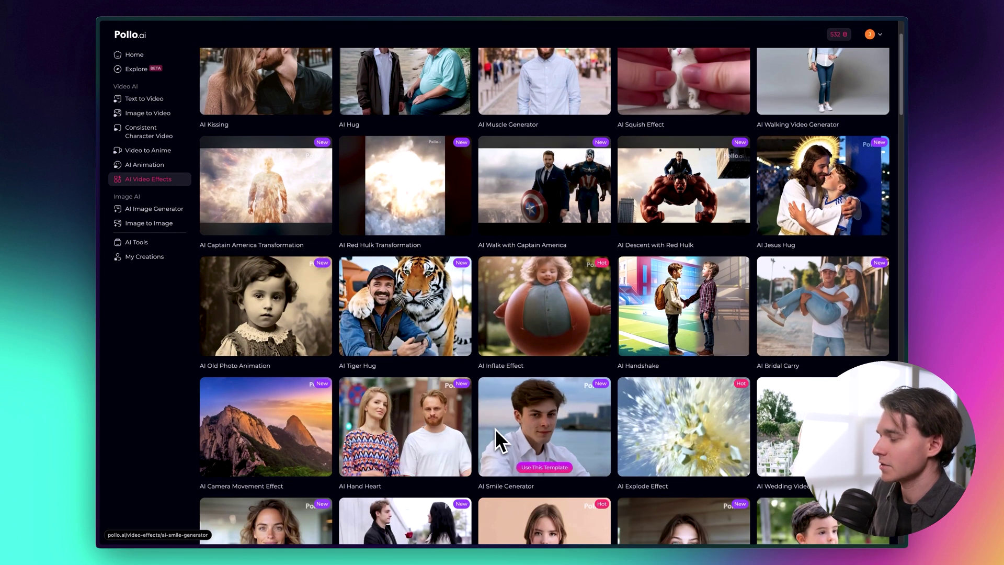
Open the AI Image Generator and look through its available models without changing the selected one.
left_click(154, 211)
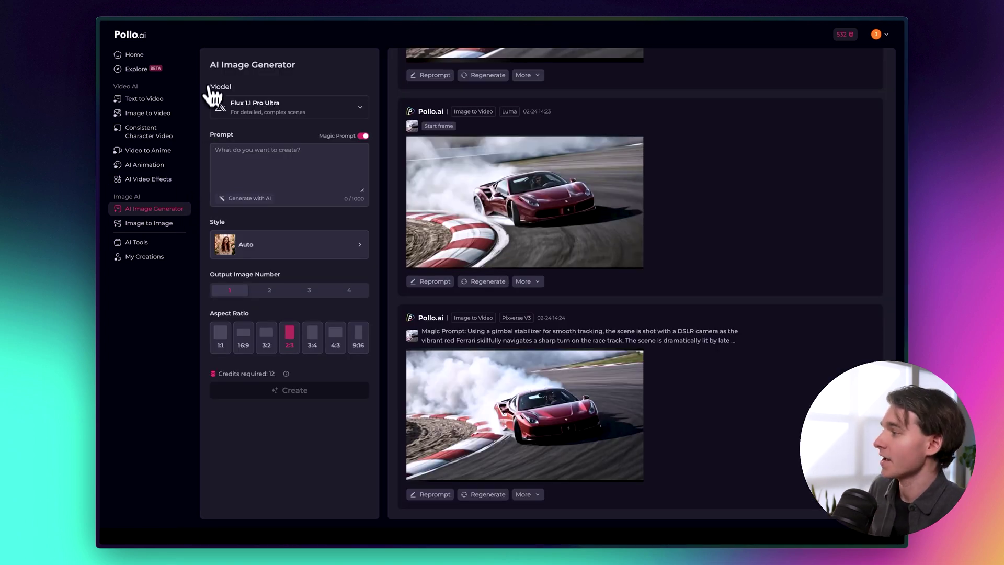
left_click(280, 114)
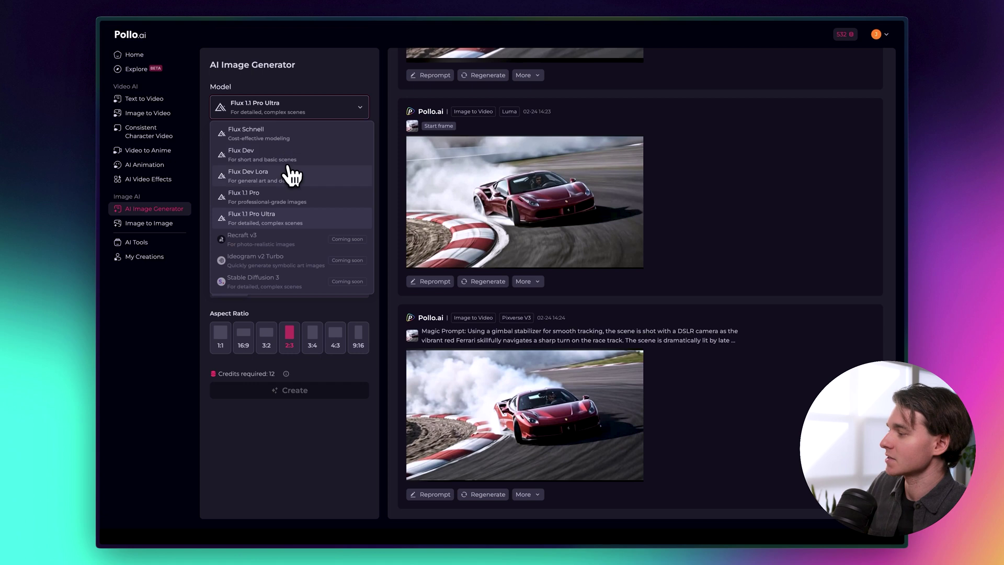
left_click(373, 259)
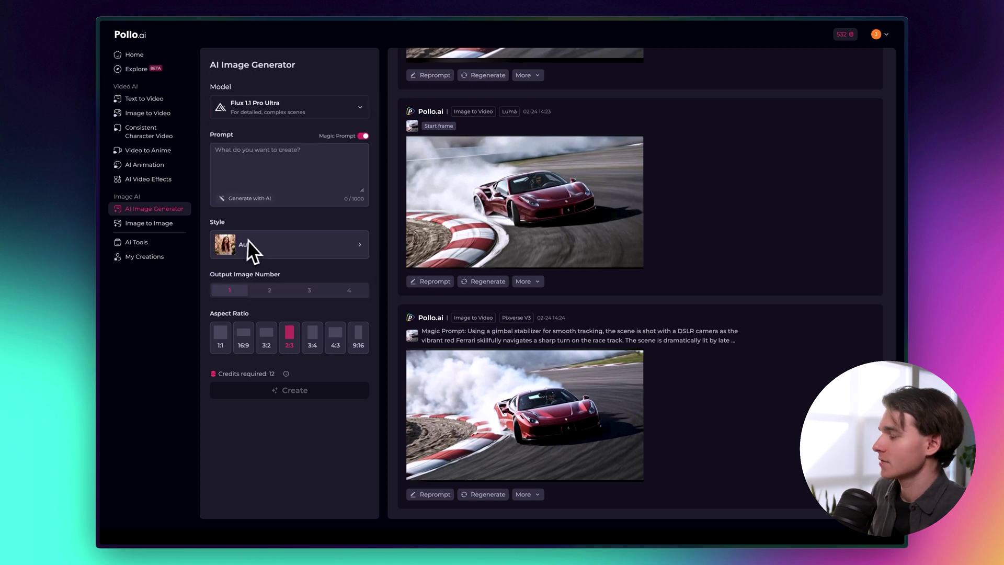
Look over the collection of AI tools, from Video Upscaler and Face Swap Video to Animate a Picture.
left_click(137, 244)
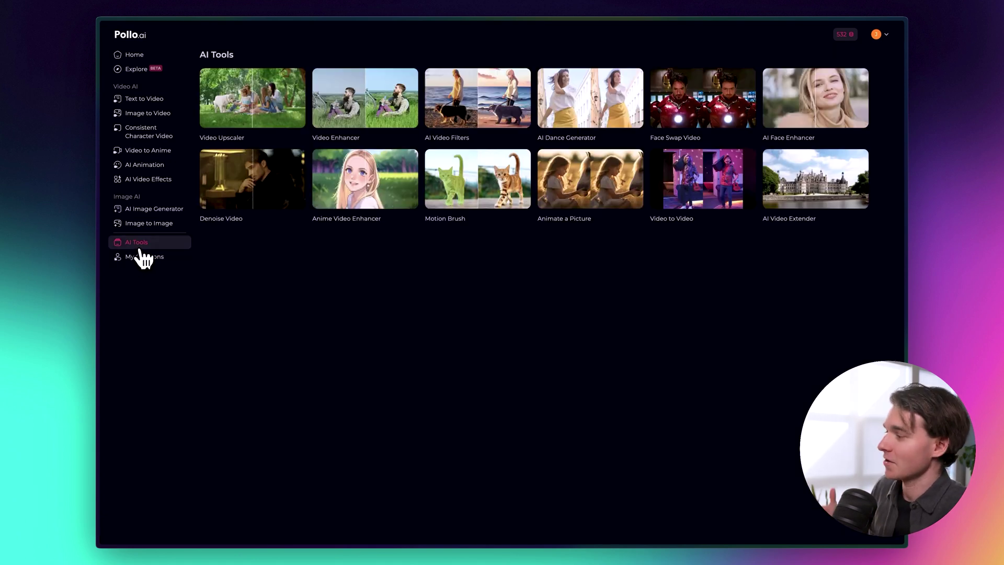
mouse_move(240, 114)
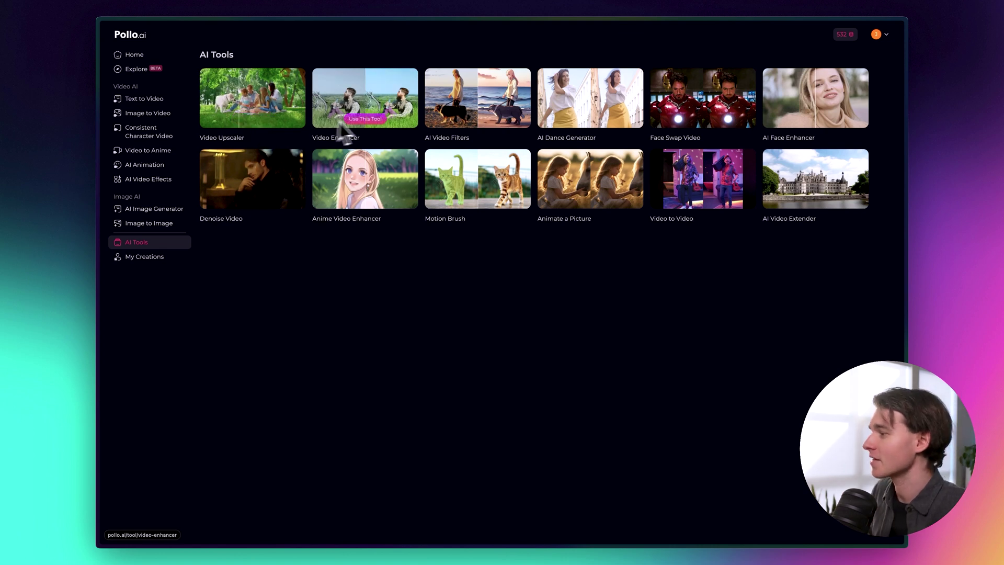
mouse_move(440, 117)
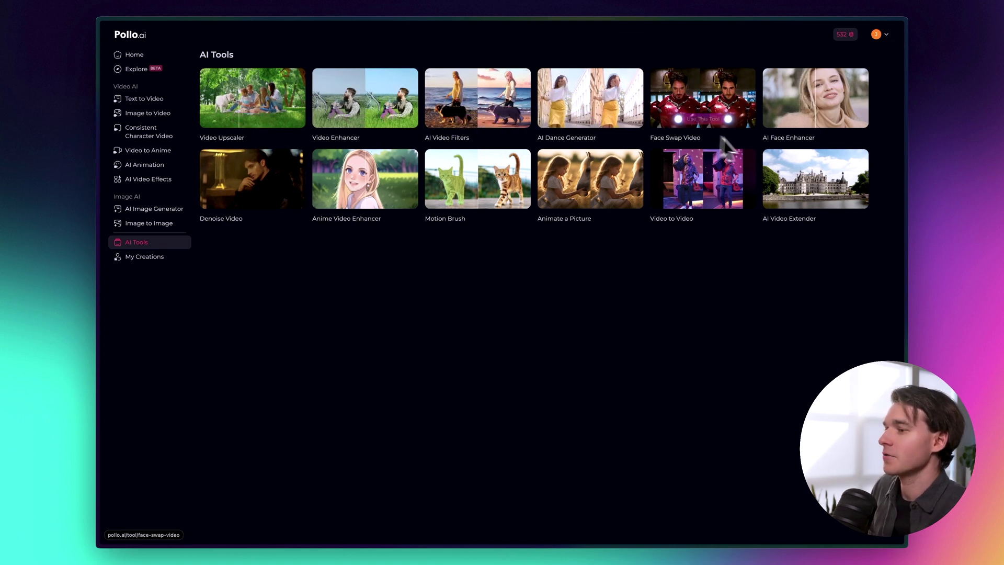
mouse_move(773, 195)
mouse_move(633, 209)
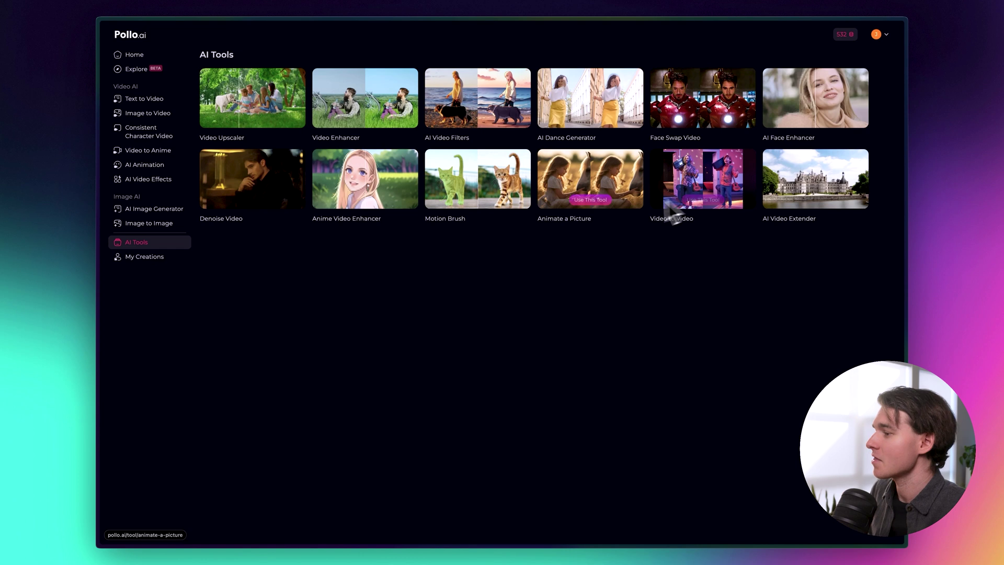